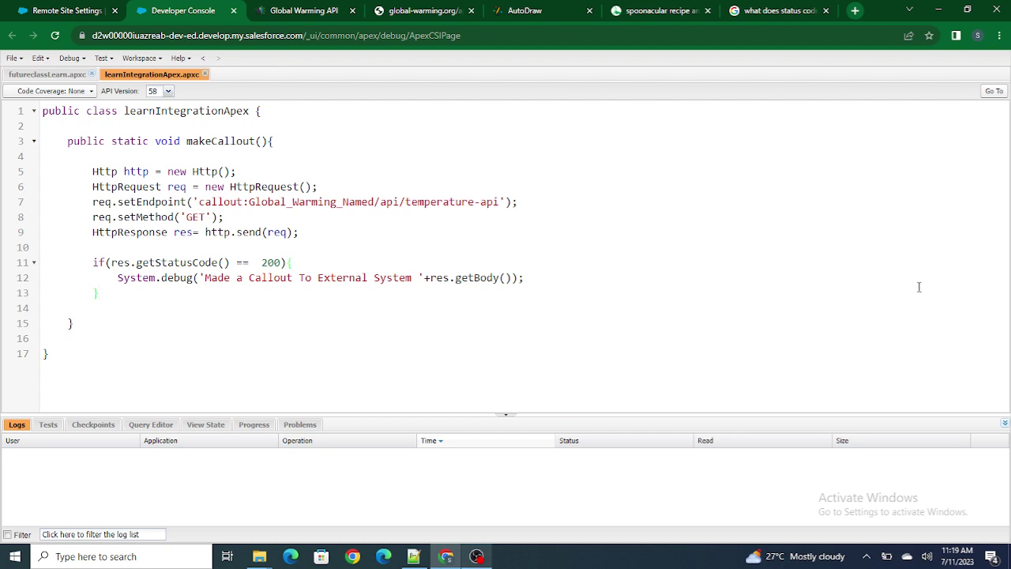
Step: In AutoDraw, sketch two clouds and label them XYZ on the right and SF on the left
click(535, 9)
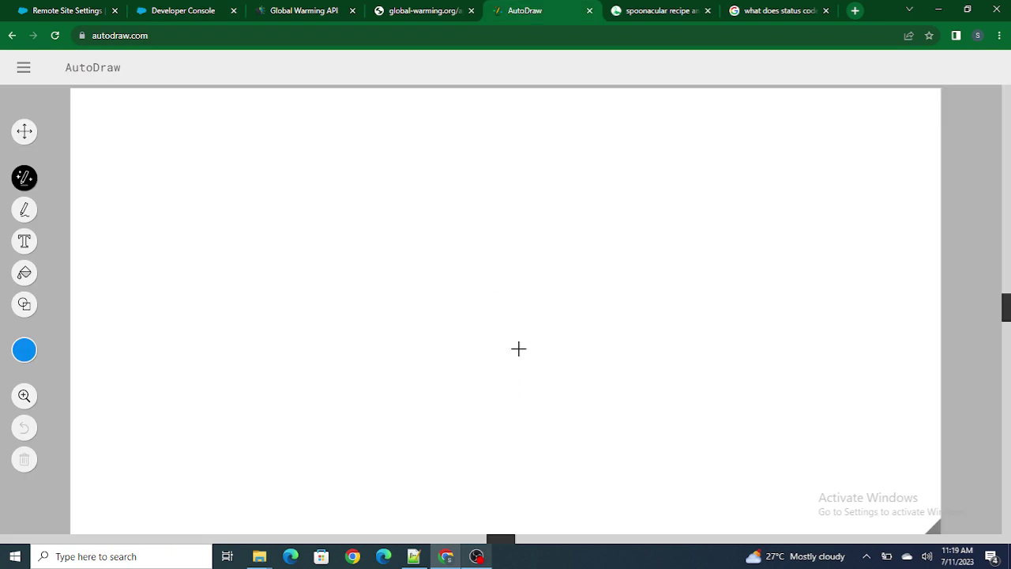
mouse_move(609, 266)
mouse_down()
mouse_move(627, 198)
mouse_move(824, 169)
mouse_move(665, 356)
mouse_move(620, 267)
mouse_move(733, 286)
mouse_up()
mouse_move(685, 257)
mouse_down()
mouse_move(653, 333)
mouse_move(736, 215)
mouse_move(776, 310)
mouse_up()
mouse_move(783, 207)
mouse_down()
mouse_move(797, 198)
mouse_move(831, 224)
mouse_up()
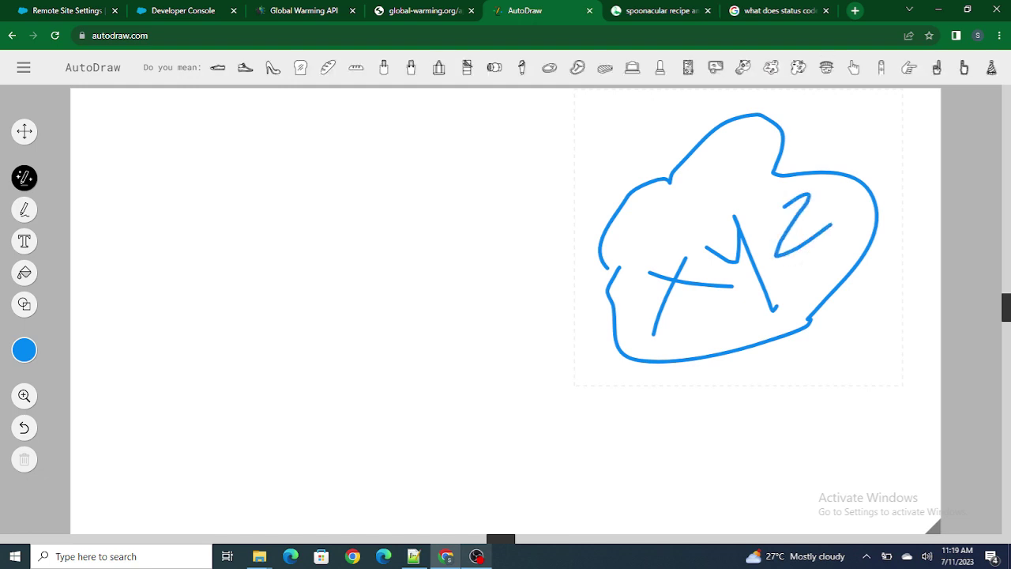
mouse_move(135, 372)
mouse_down()
mouse_move(199, 239)
mouse_move(469, 254)
mouse_move(148, 353)
mouse_up()
mouse_move(218, 299)
mouse_down()
mouse_move(203, 322)
mouse_move(236, 367)
mouse_up()
mouse_move(312, 320)
mouse_down()
mouse_move(268, 235)
mouse_move(328, 223)
mouse_up()
drag(296, 275, 336, 246)
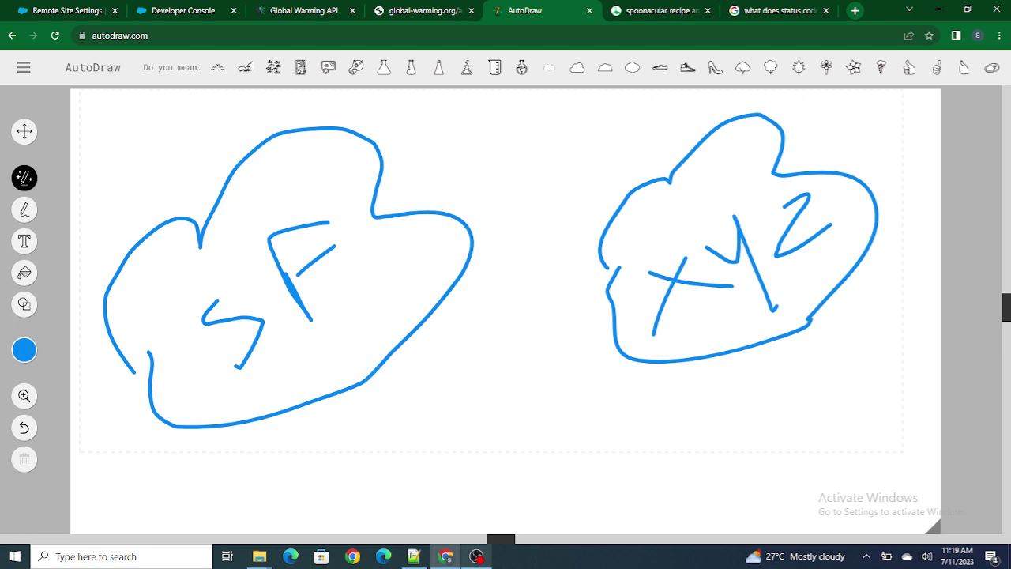
Step: Write Login beneath the XYZ cloud, then move to the global-warming.org tab
drag(620, 386, 662, 428)
mouse_move(699, 389)
mouse_down()
mouse_move(706, 420)
mouse_move(701, 387)
mouse_up()
mouse_move(740, 382)
mouse_down()
mouse_move(757, 395)
mouse_move(728, 456)
mouse_up()
drag(787, 404, 786, 436)
drag(785, 383, 822, 435)
mouse_move(816, 388)
mouse_down()
mouse_move(816, 436)
mouse_move(855, 383)
mouse_up()
key(ctrl+shift+Tab)
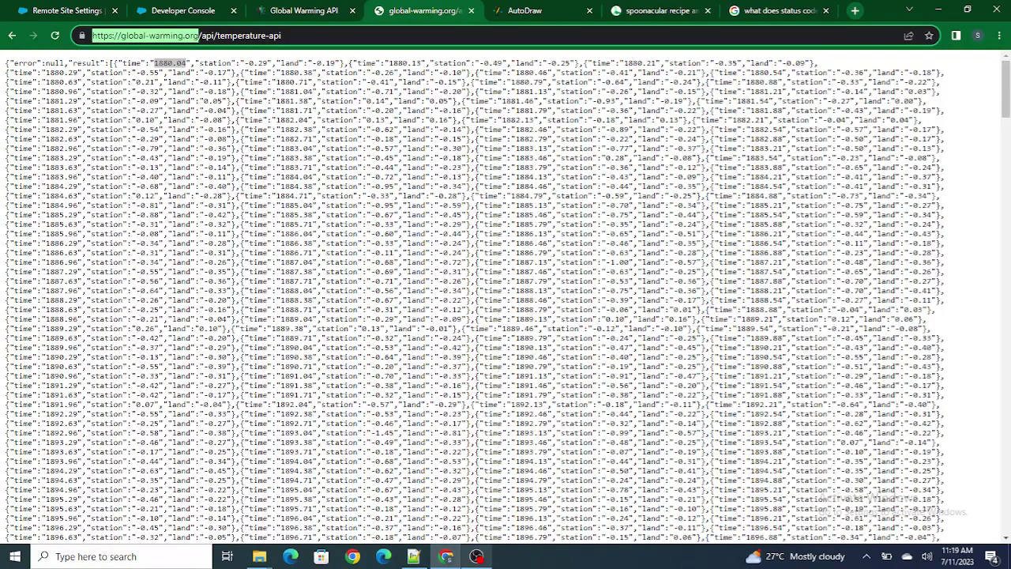
Step: Go back from the global-warming.org tab to the AutoDraw sketch
key(ctrl+Tab)
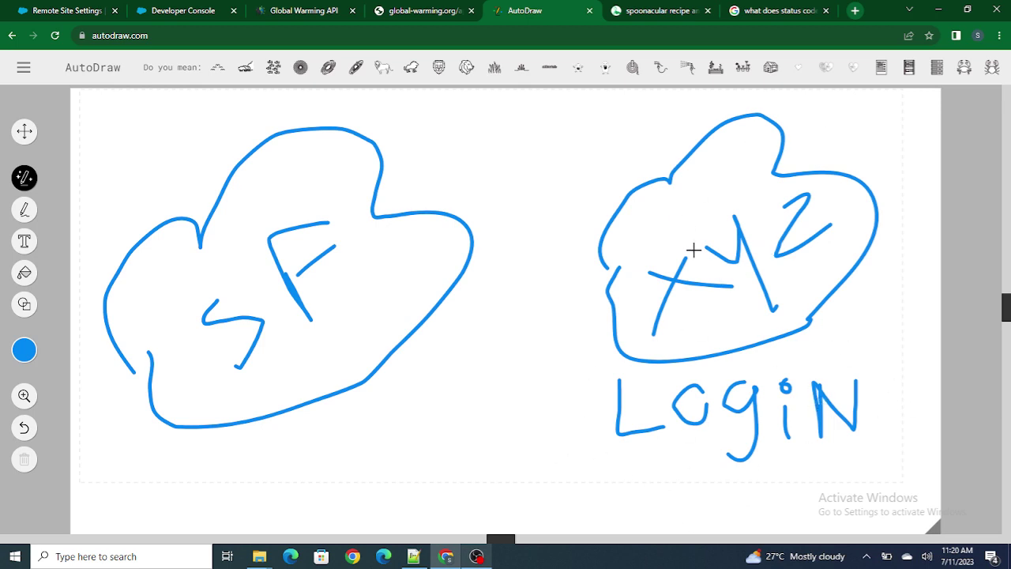
Step: Draw a curved arrow from the XYZ cloud to the SF cloud, then switch to spoonacular
drag(622, 206, 452, 207)
mouse_move(457, 165)
mouse_down()
mouse_move(435, 209)
mouse_move(503, 220)
mouse_up()
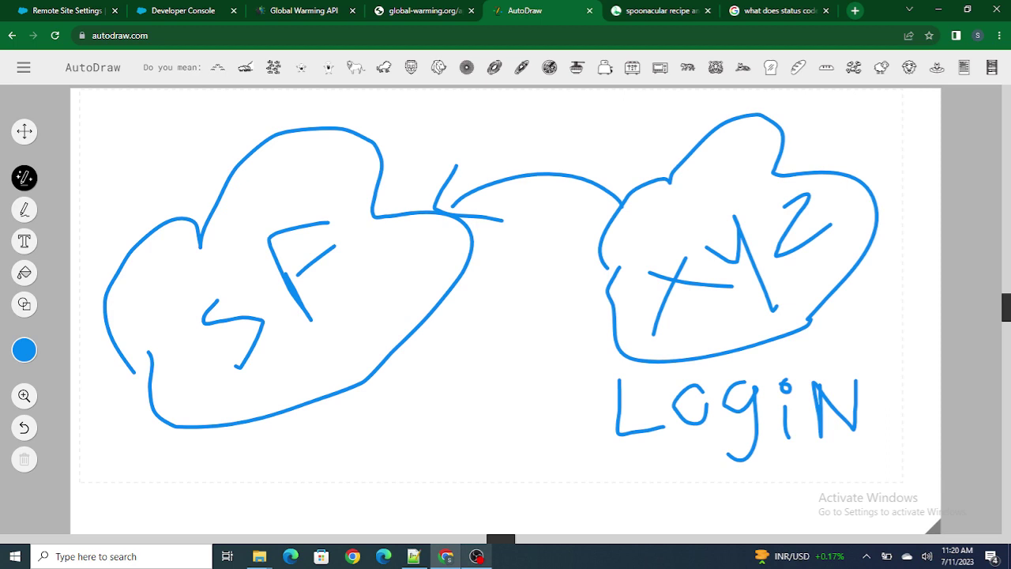
click(656, 11)
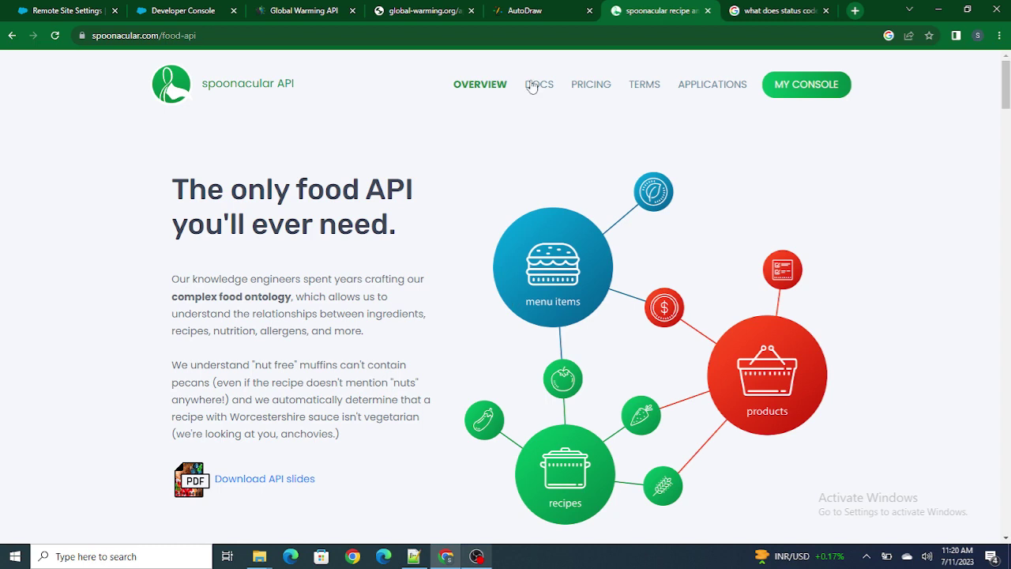
Step: Clear the AutoDraw canvas with Ctrl+Z and draw a rectangle labelled SP on the right
click(524, 10)
key(ctrl+z)
key(ctrl+z)
key(ctrl+z)
key(ctrl+z)
key(ctrl+z)
key(ctrl+z)
key(ctrl+z)
key(ctrl+z)
key(ctrl+z)
key(ctrl+z)
key(ctrl+z)
key(ctrl+z)
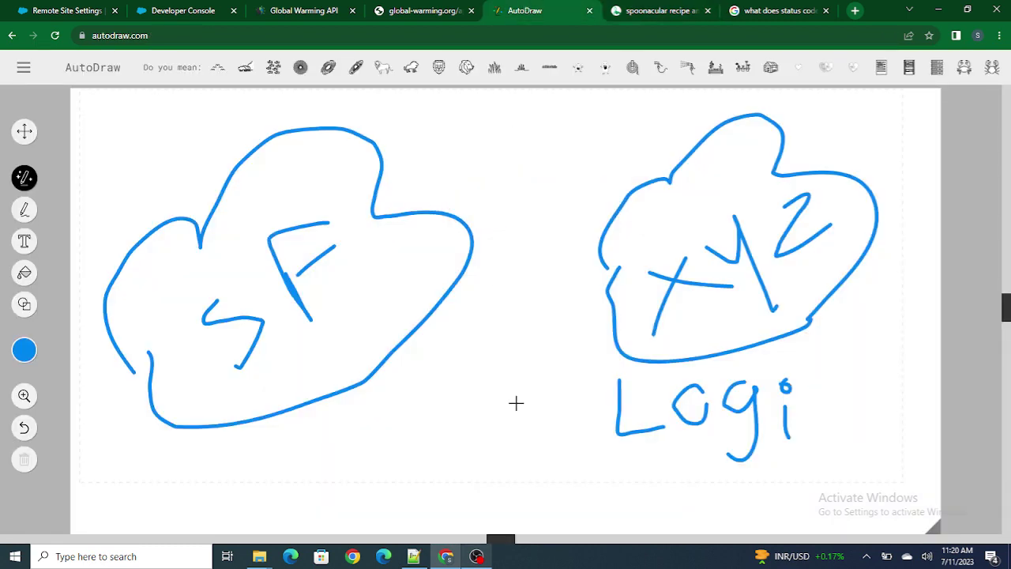
key(ctrl+z)
key(ctrl+z)
key(ctrl+z)
key(ctrl+z)
key(ctrl+z)
key(ctrl+z)
key(ctrl+z)
key(ctrl+z)
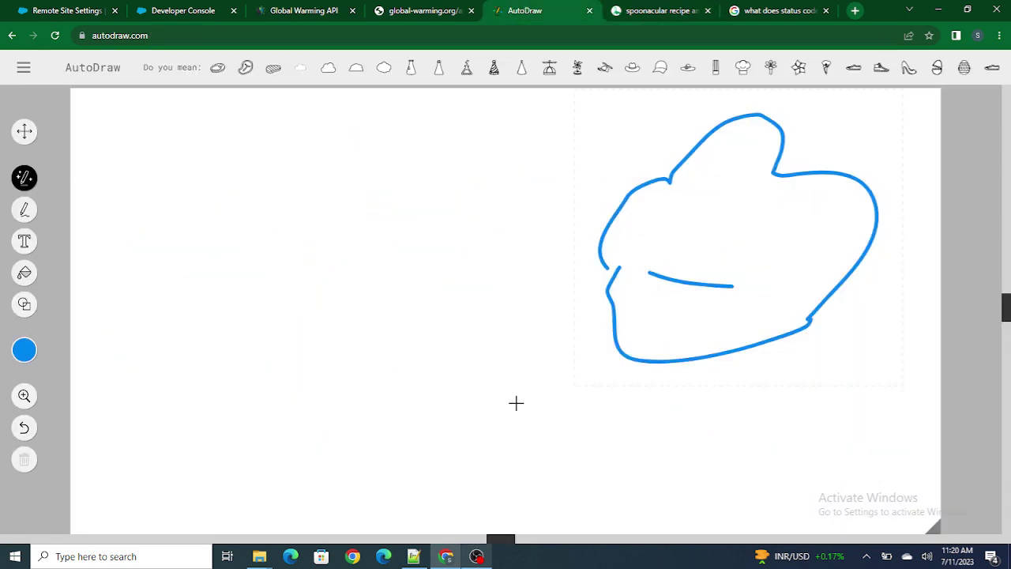
mouse_move(677, 198)
mouse_down()
mouse_move(695, 350)
mouse_move(869, 147)
mouse_move(919, 289)
mouse_move(711, 341)
mouse_up()
mouse_move(731, 229)
mouse_down()
mouse_move(755, 230)
mouse_move(721, 277)
mouse_move(762, 195)
mouse_up()
mouse_move(824, 269)
mouse_down()
mouse_move(840, 178)
mouse_move(809, 231)
mouse_up()
Step: Draw a cloud on the left and label it SF
mouse_move(140, 334)
mouse_down()
mouse_move(126, 296)
mouse_move(291, 180)
mouse_move(443, 340)
mouse_move(173, 350)
mouse_up()
drag(161, 305, 178, 353)
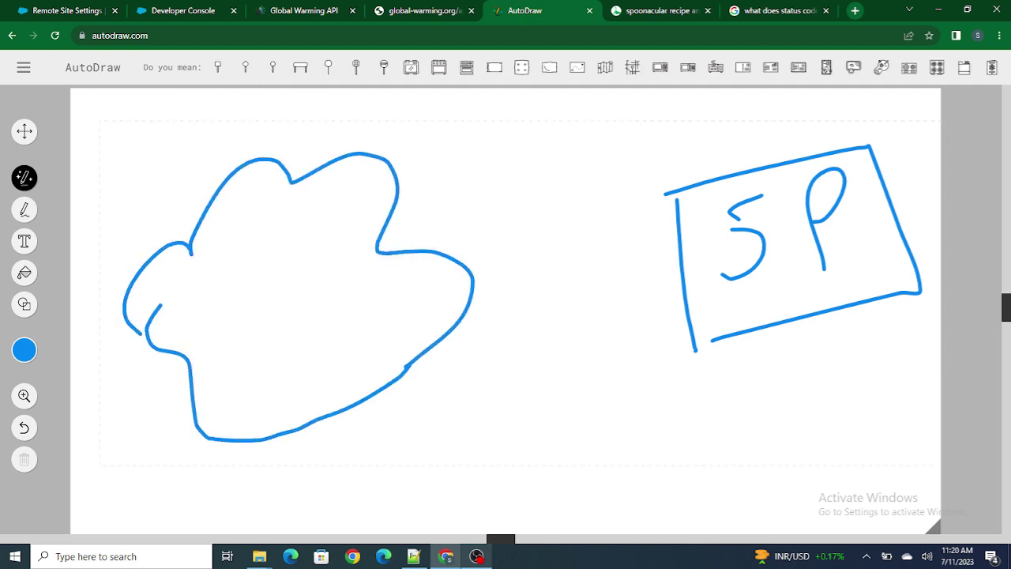
drag(241, 306, 241, 381)
mouse_move(292, 299)
mouse_down()
mouse_move(318, 342)
mouse_move(332, 237)
mouse_up()
drag(292, 303, 344, 266)
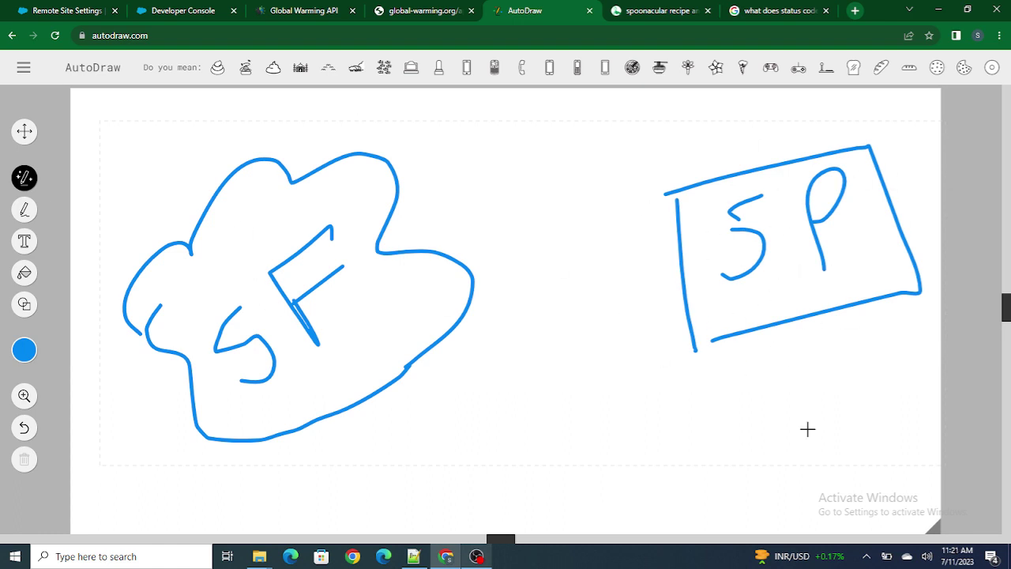
Step: Write Login beneath the SP rectangle
drag(675, 399, 731, 448)
mouse_move(770, 403)
mouse_down()
mouse_move(788, 436)
mouse_move(792, 413)
mouse_move(845, 443)
mouse_move(798, 480)
mouse_up()
drag(861, 404, 874, 452)
mouse_move(885, 374)
mouse_down()
mouse_move(899, 451)
mouse_move(916, 354)
mouse_up()
mouse_move(842, 387)
mouse_down()
mouse_move(856, 378)
mouse_move(845, 376)
mouse_up()
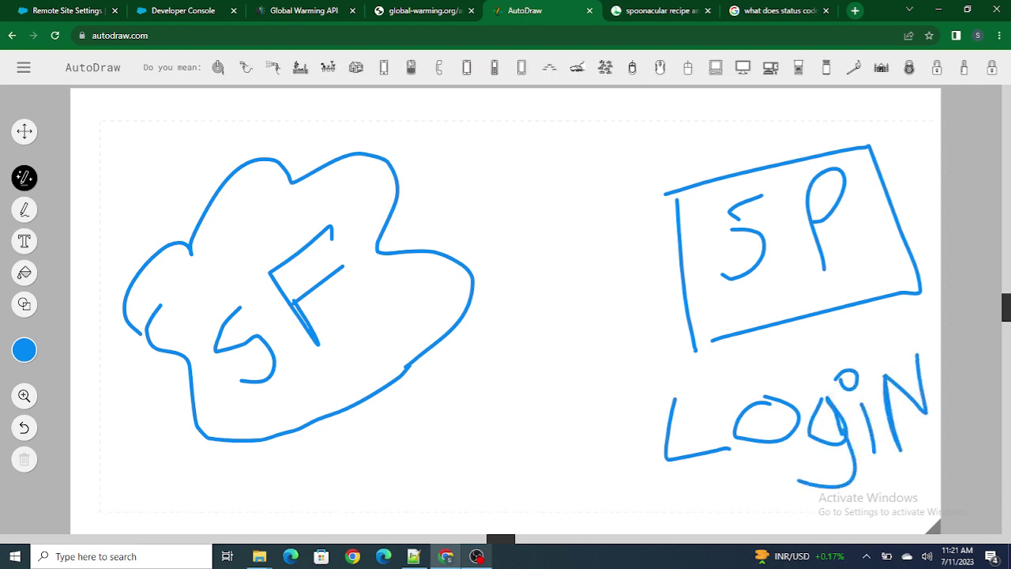
Step: Open the spoonacular API console profile page and select the account e-mail address
click(627, 10)
click(821, 99)
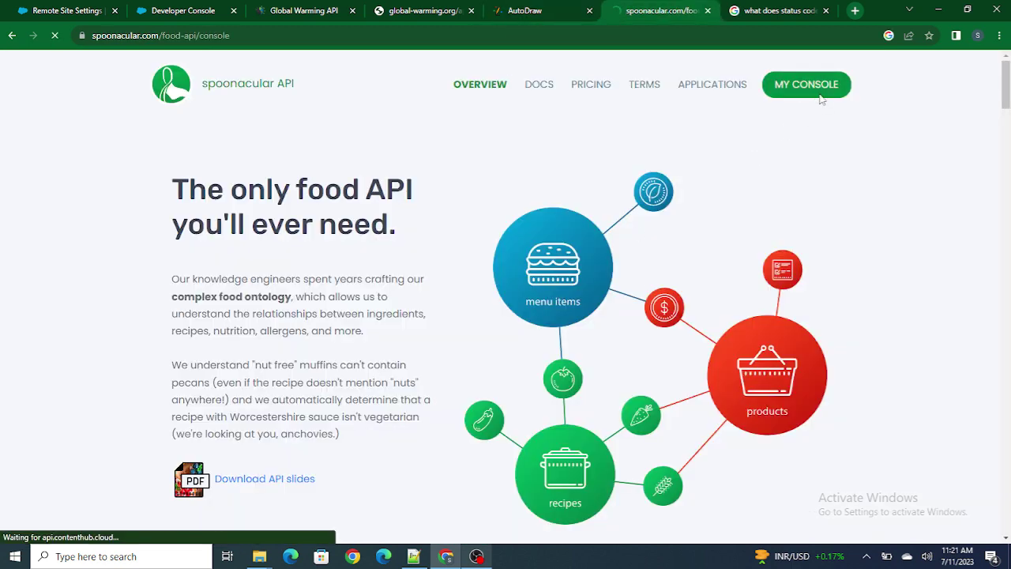
scroll(407, 293, down, 2)
scroll(406, 289, up, 2)
click(206, 212)
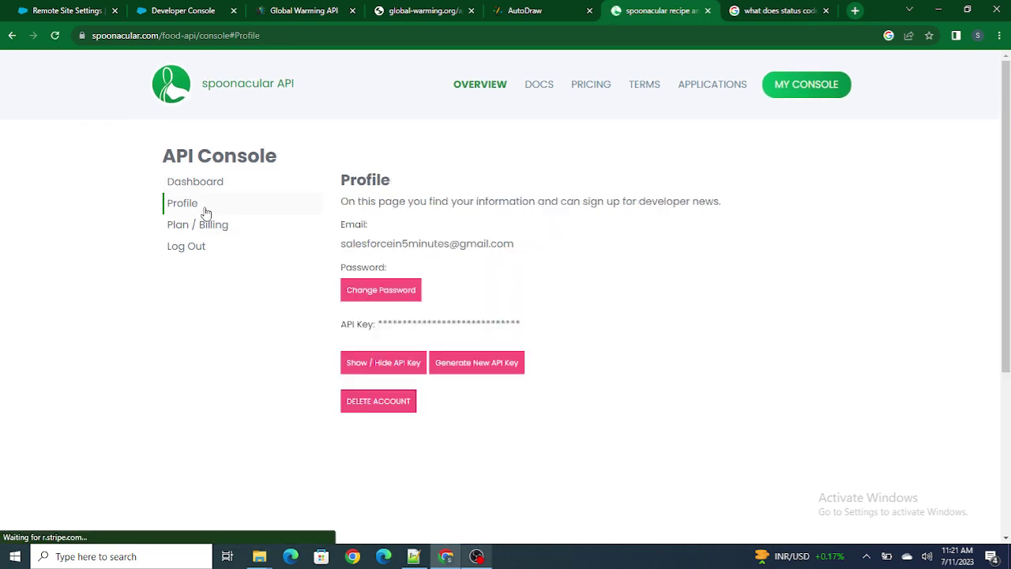
triple_click(389, 243)
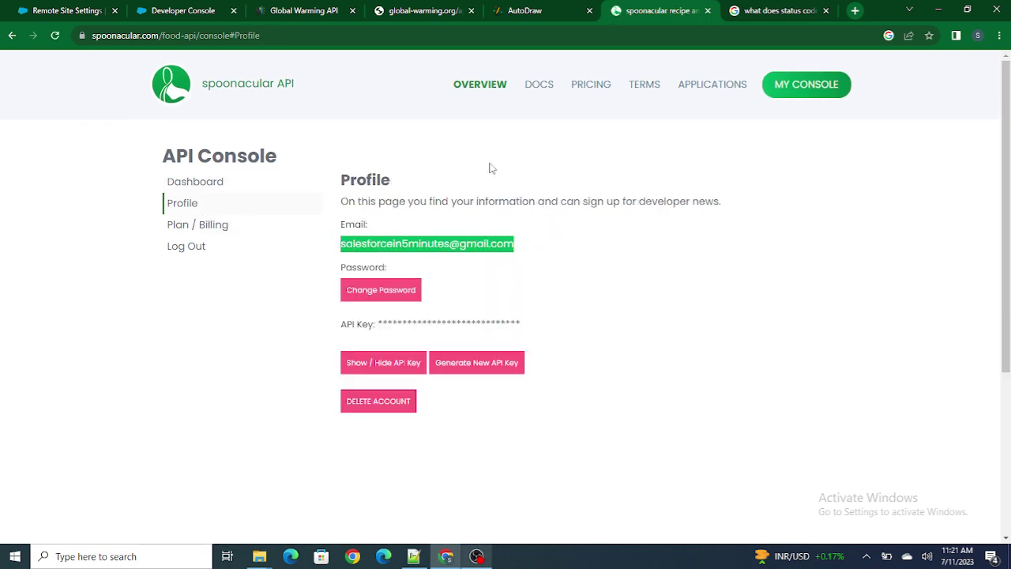
Step: Copy the Get Random Recipes endpoint URL from the spoonacular docs
mouse_move(551, 100)
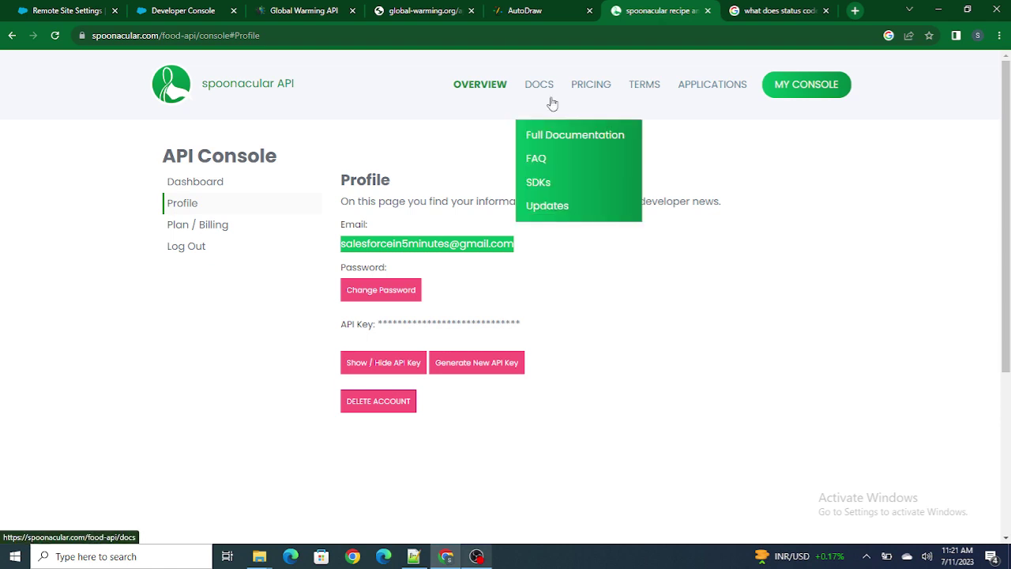
click(539, 85)
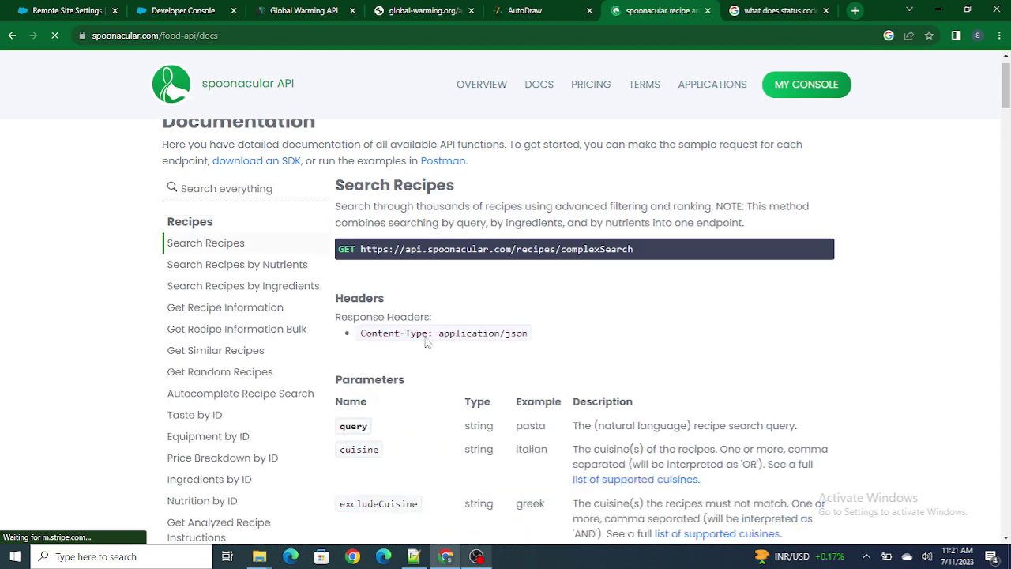
click(220, 372)
drag(604, 209, 361, 206)
key(ctrl+c)
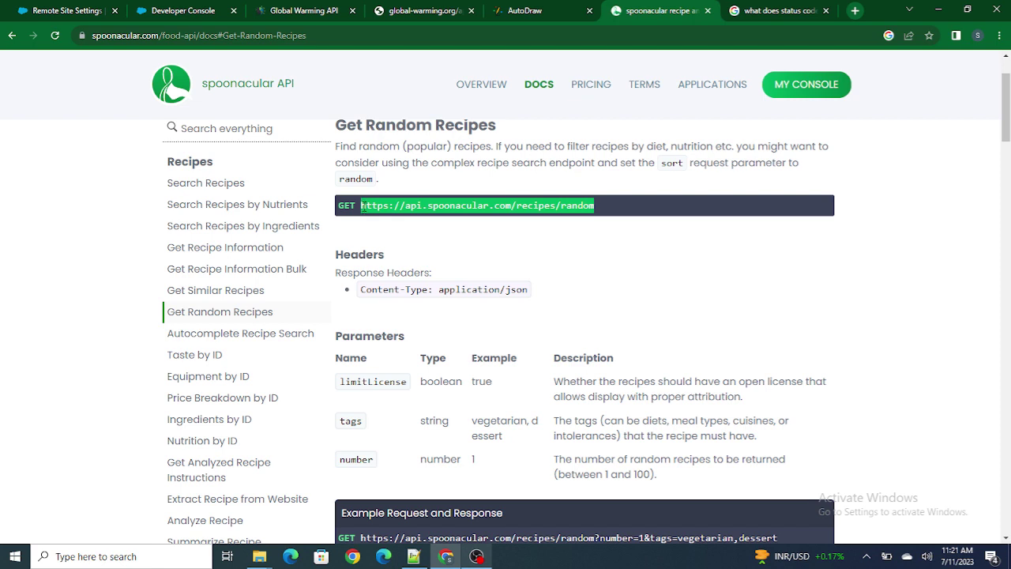
click(174, 9)
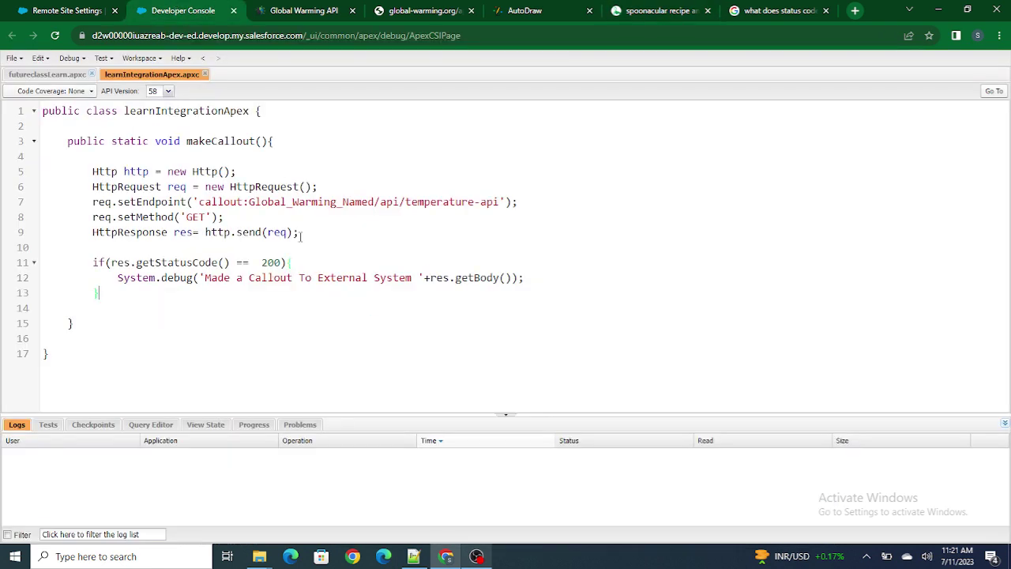
drag(199, 202, 502, 203)
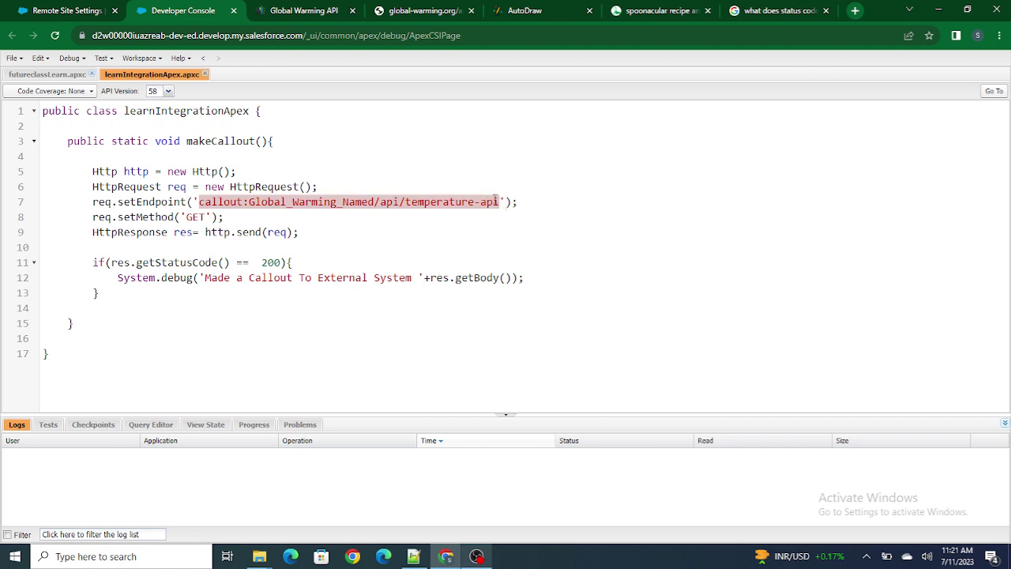
key(ctrl+v)
key(ctrl+s)
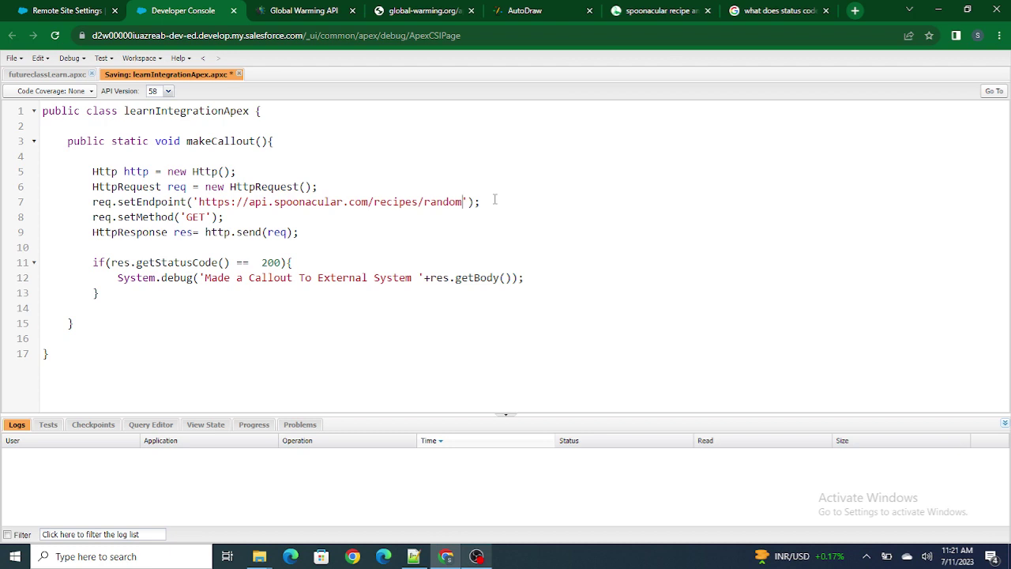
Step: Check the registered spoonacular URL in Remote Site Settings
click(49, 7)
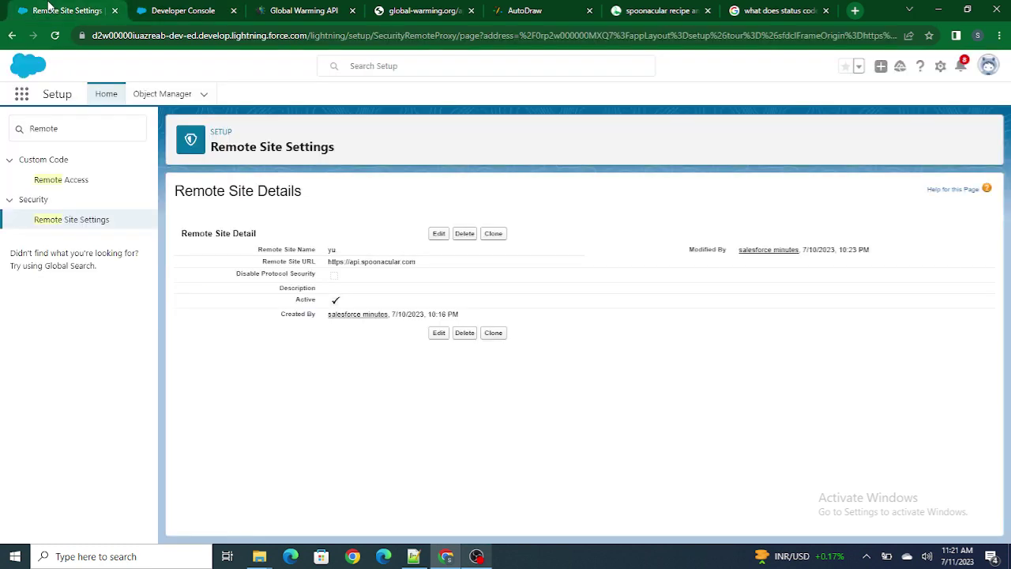
drag(419, 261, 328, 269)
click(181, 17)
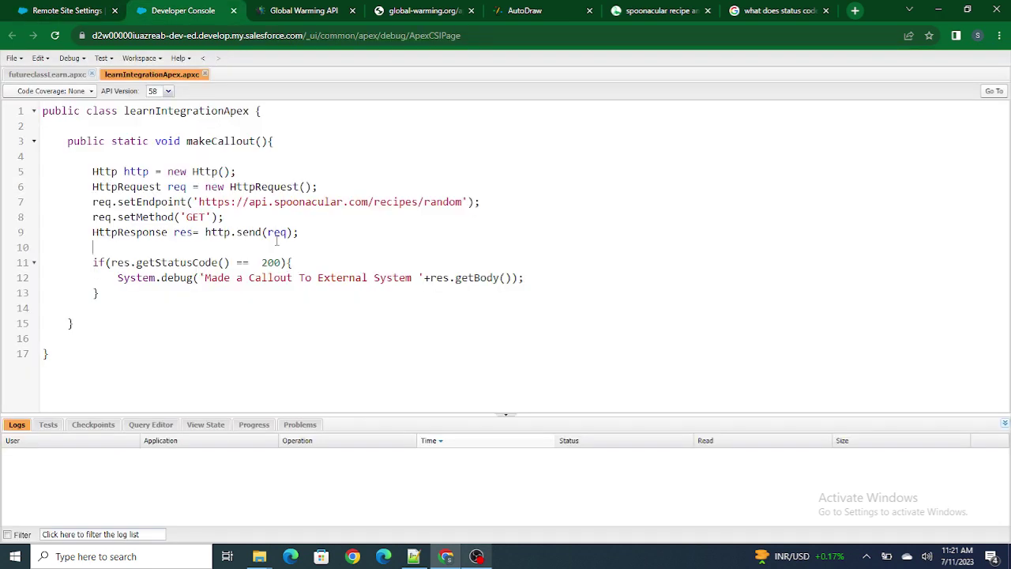
Step: Run learnIntegrationApex.makeCallout() in Execute Anonymous and view only its debug lines
click(69, 58)
click(84, 73)
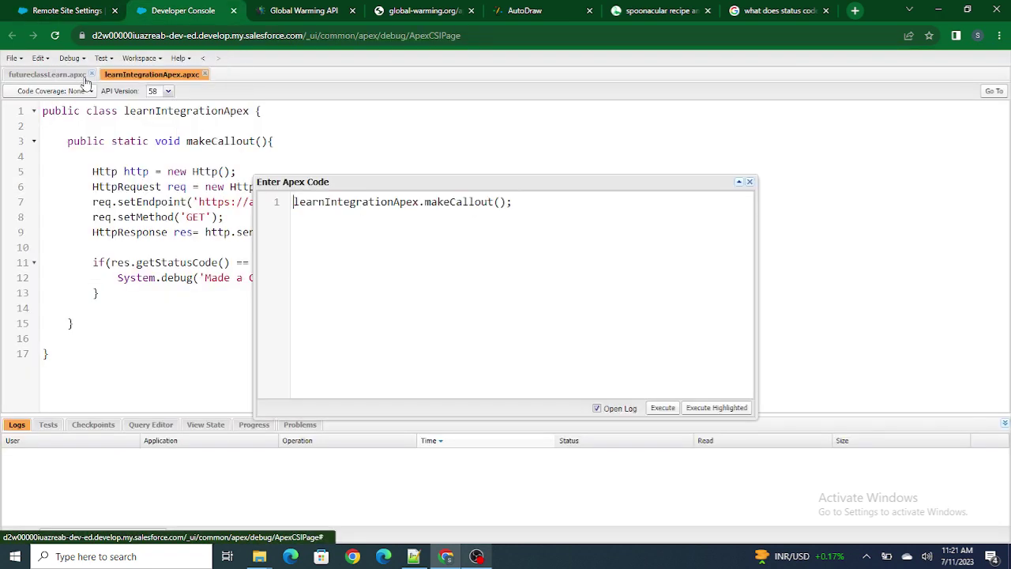
click(663, 408)
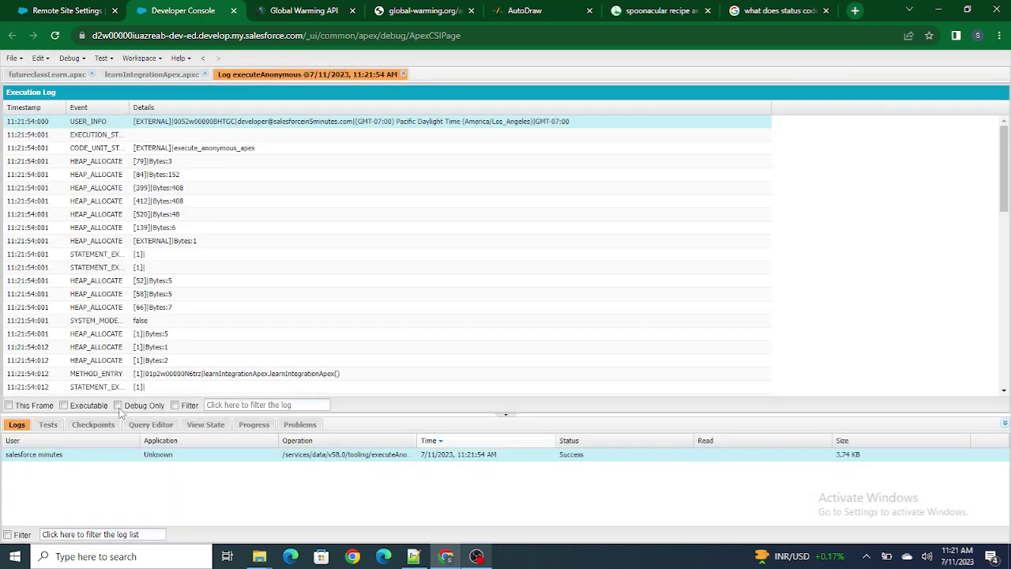
click(123, 409)
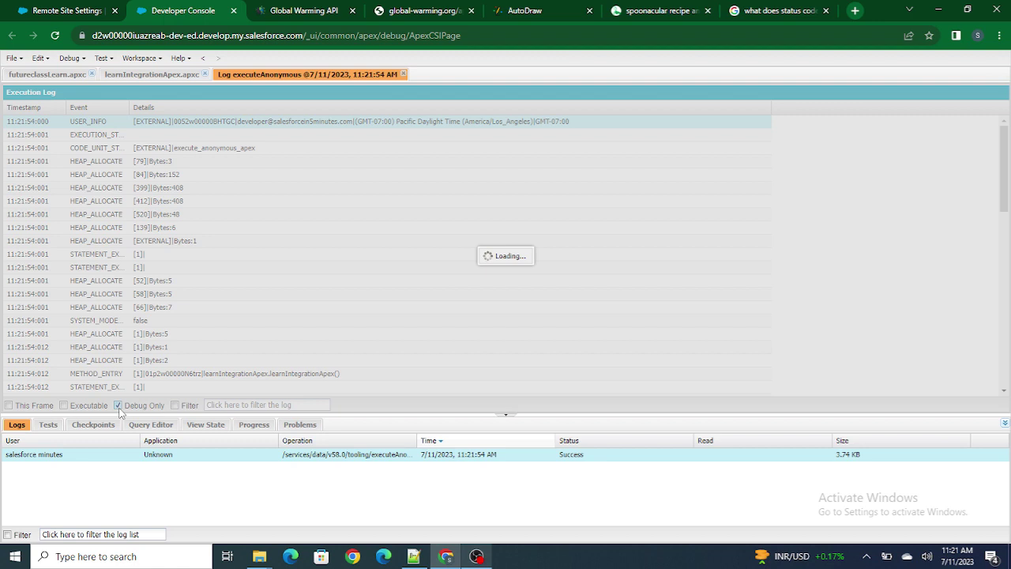
click(403, 74)
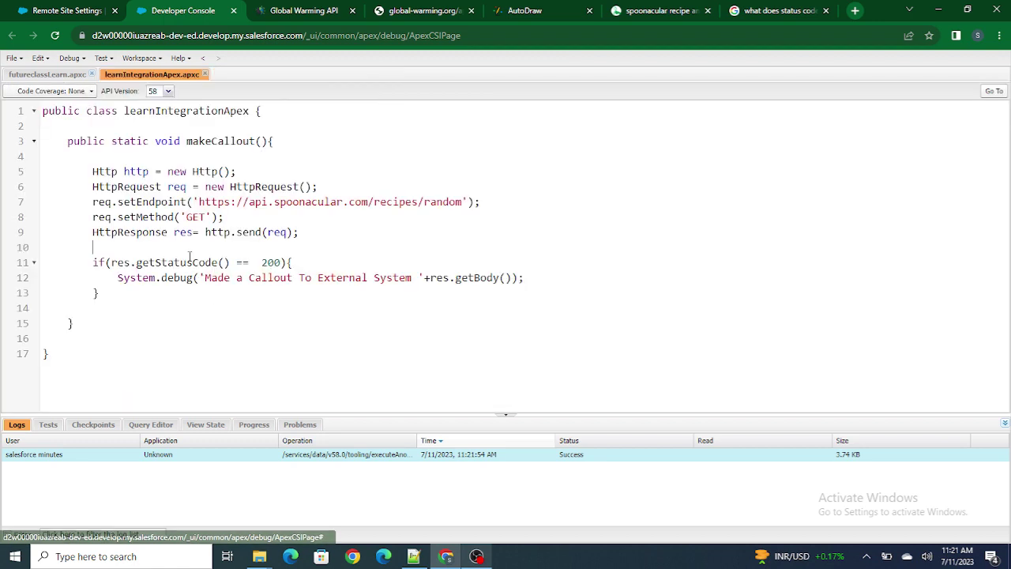
Step: Add System.debug('This is Status Code '+res.getStatusCode()) on line 10 and save the class
text(System.de)
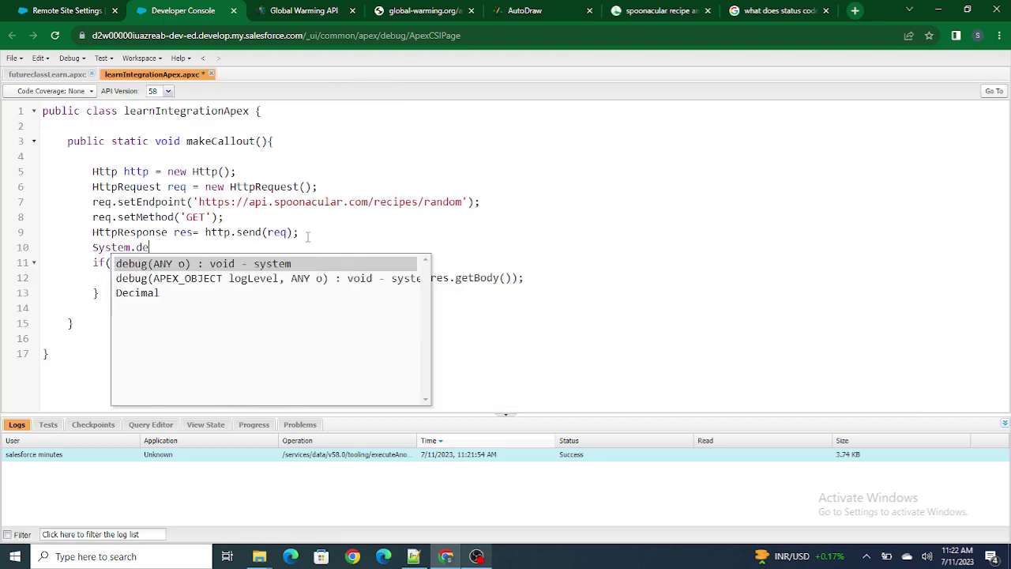
key(Return)
text(')
text(This is Status)
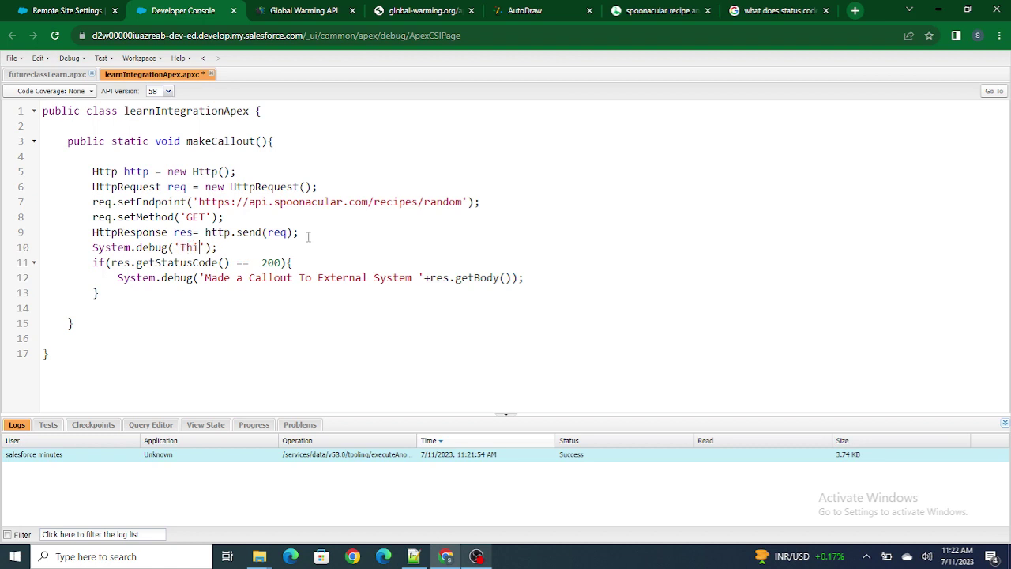
text( Code '+)
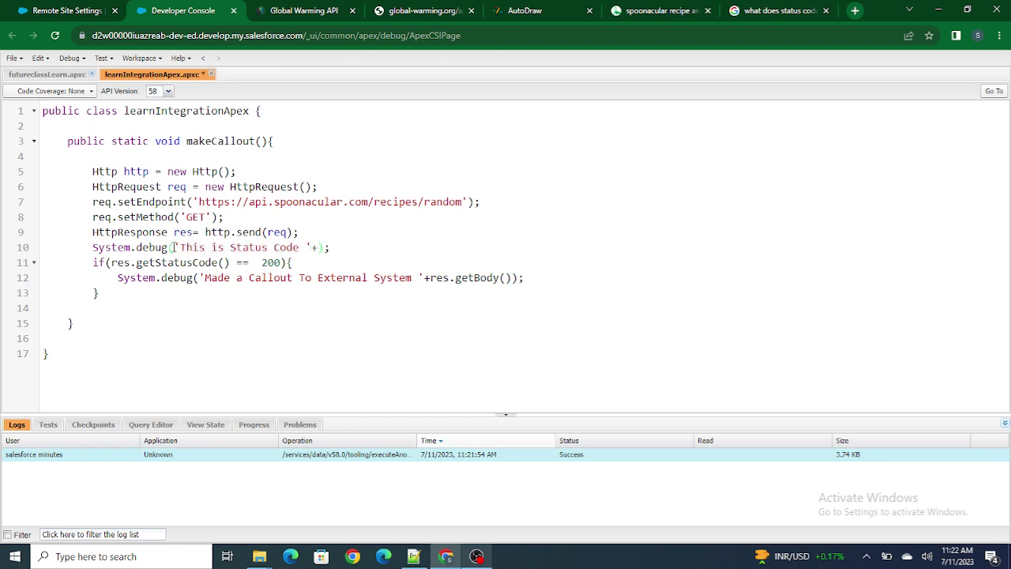
double_click(125, 262)
shift+click(229, 262)
key(ctrl+c)
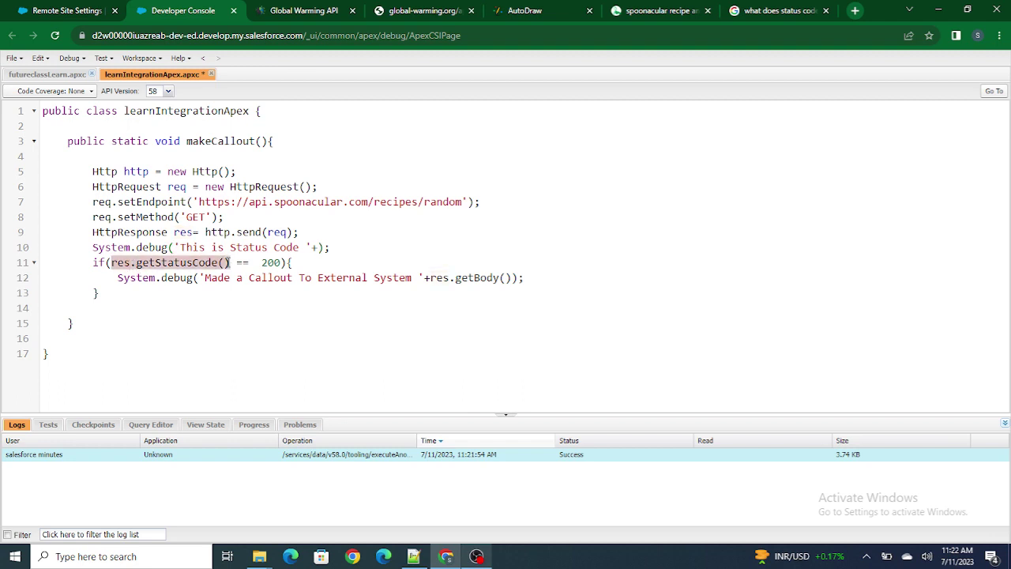
click(316, 247)
key(ctrl+v)
key(ctrl+s)
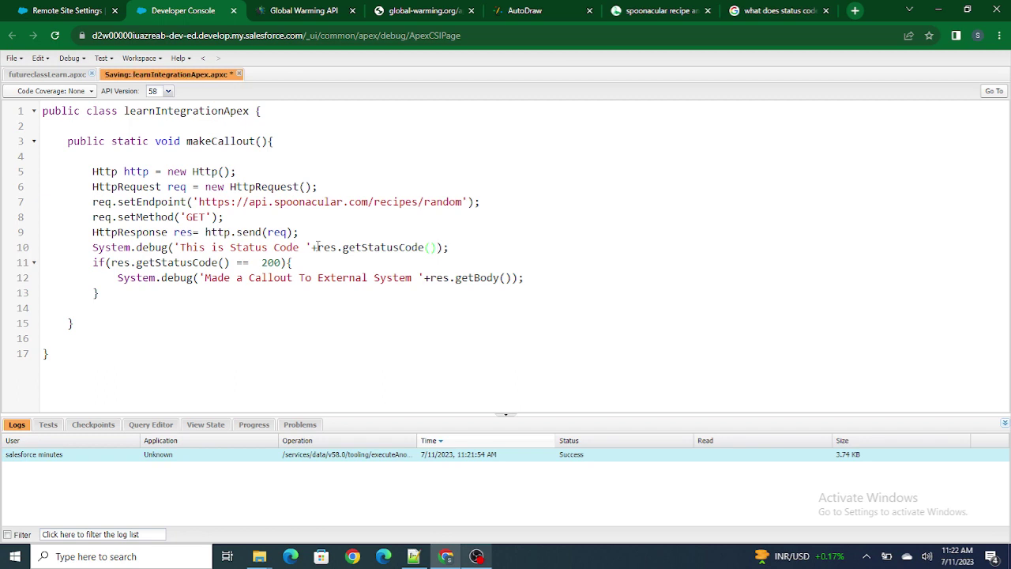
click(70, 57)
Step: Clear the log panel, rerun the callout, and find the 'This is Status Code 401' debug line
mouse_move(128, 255)
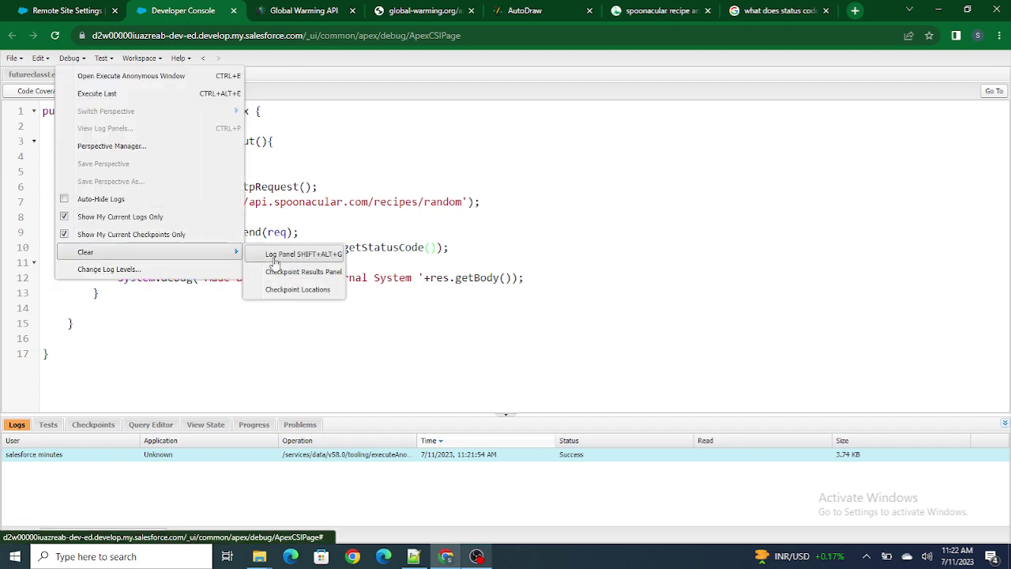
click(273, 254)
click(69, 58)
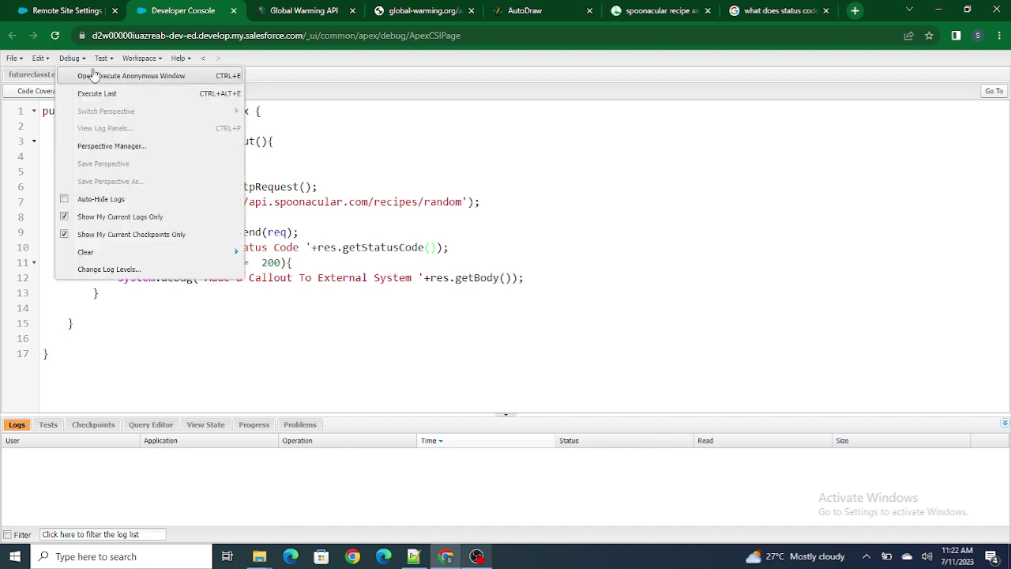
click(93, 75)
click(663, 408)
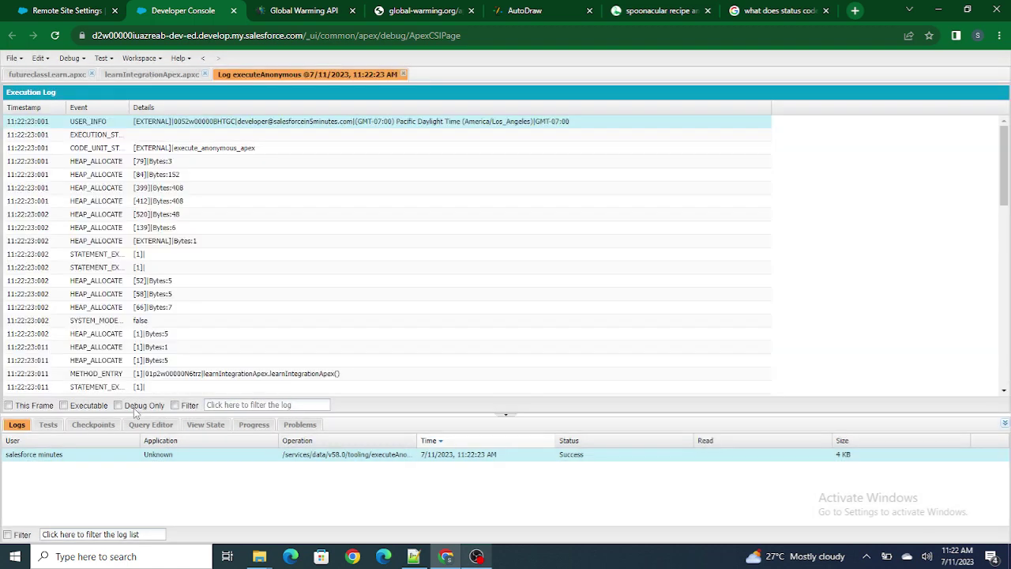
click(133, 407)
click(217, 123)
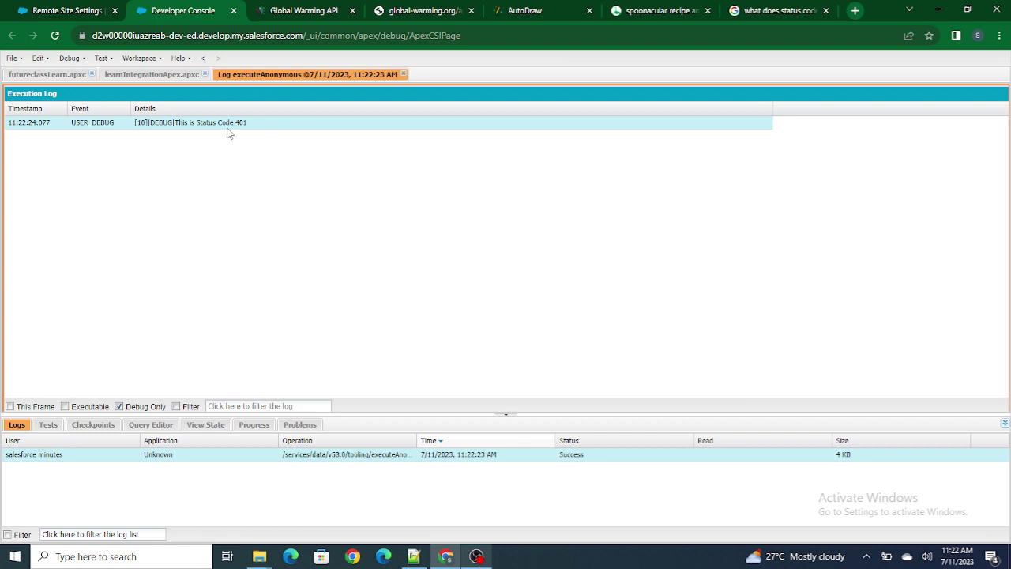
click(768, 11)
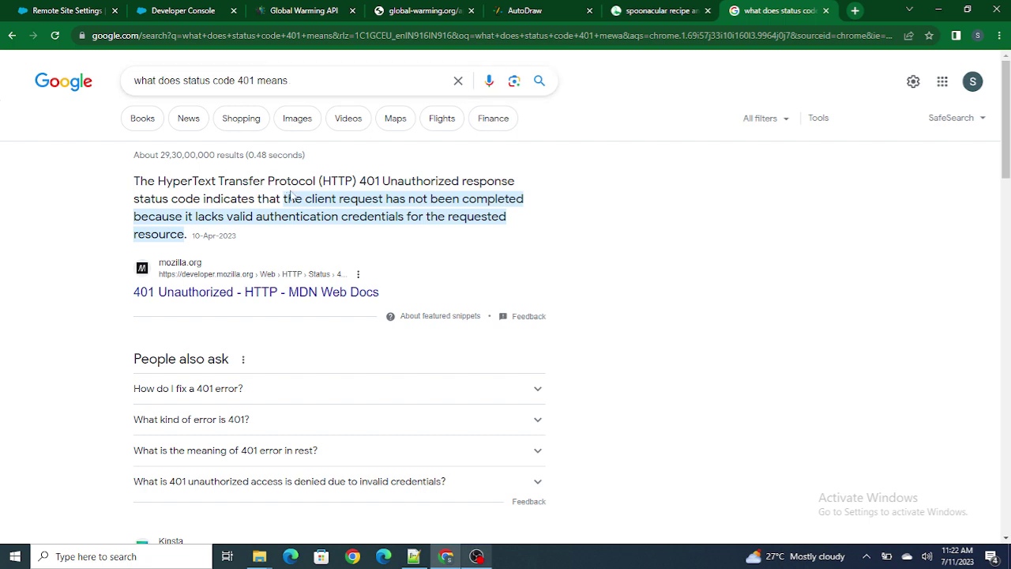
Step: Highlight Google's 401 Unauthorized missing-credentials explanation, then open the spoonacular API Console dashboard
drag(285, 198, 332, 223)
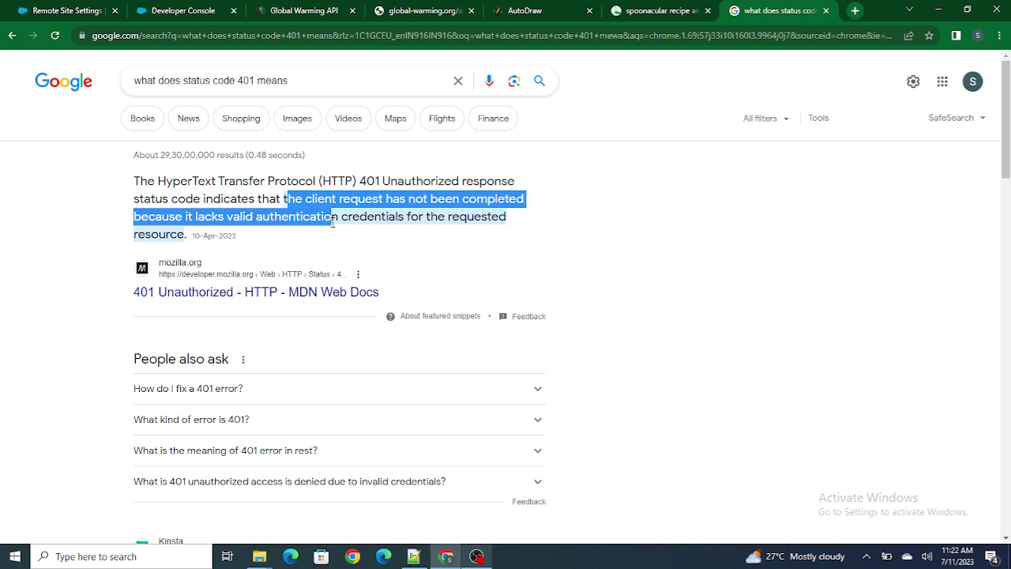
click(656, 10)
click(806, 88)
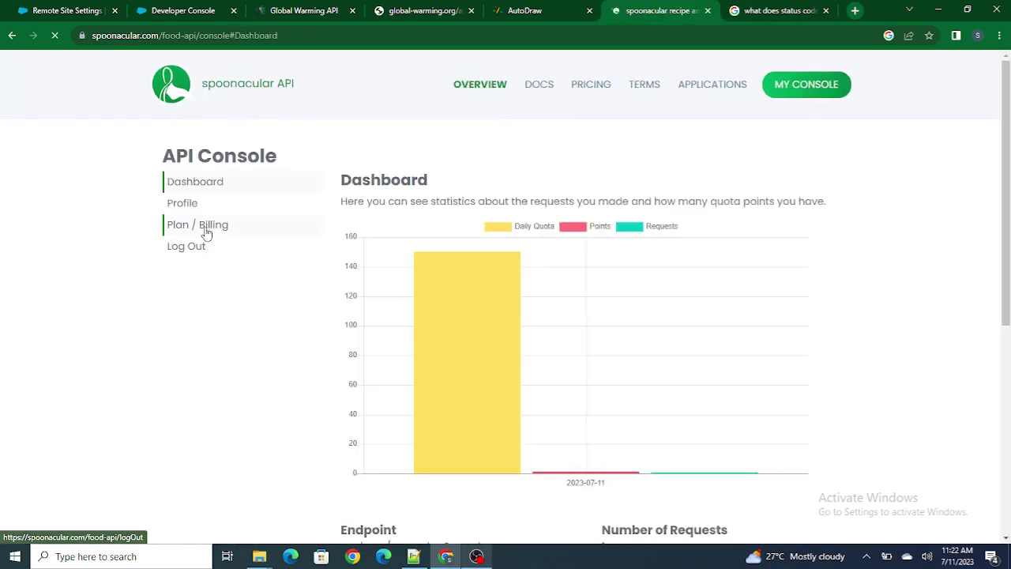
Step: Go to the spoonacular Profile page and locate the API Key line
click(188, 207)
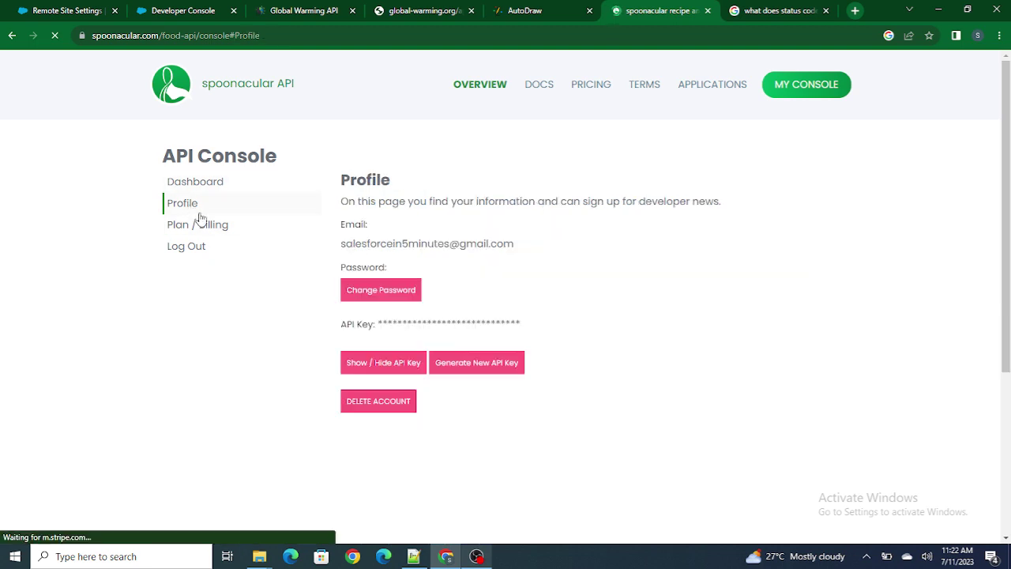
drag(337, 323, 525, 327)
drag(345, 327, 587, 319)
click(586, 319)
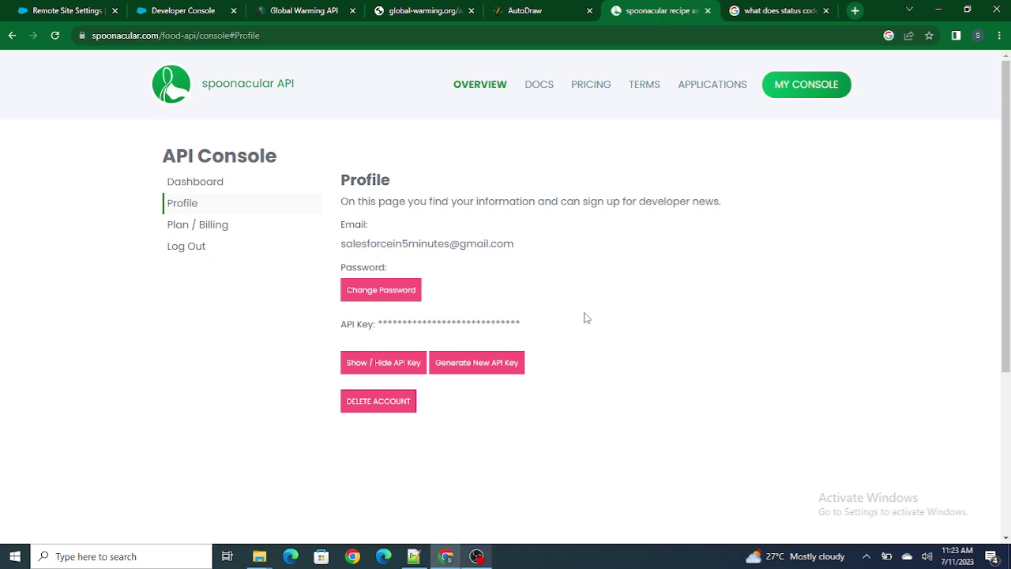
Step: Reveal the hidden API key, copy it, and return to the Developer Console
click(371, 363)
double_click(427, 323)
key(ctrl+c)
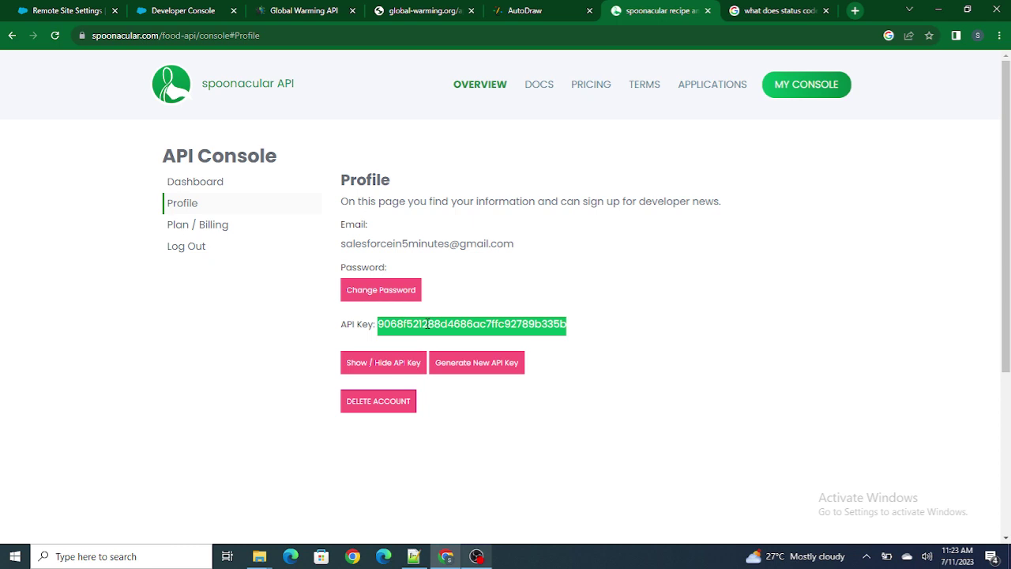
click(174, 11)
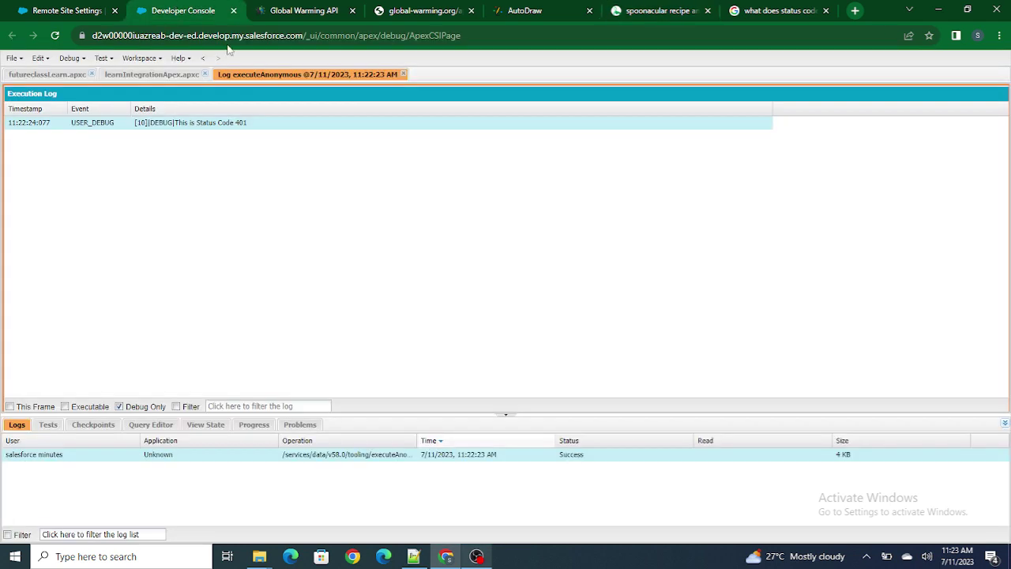
Step: Append ?apiKey= and the pasted API key after 'random' in setEndpoint, then save the class
click(403, 75)
click(466, 207)
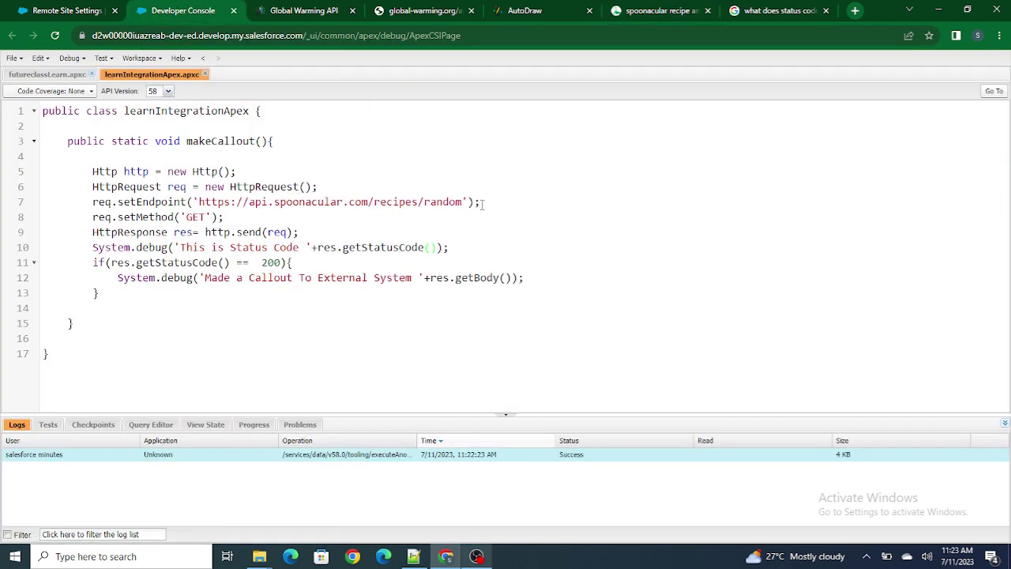
text(?)
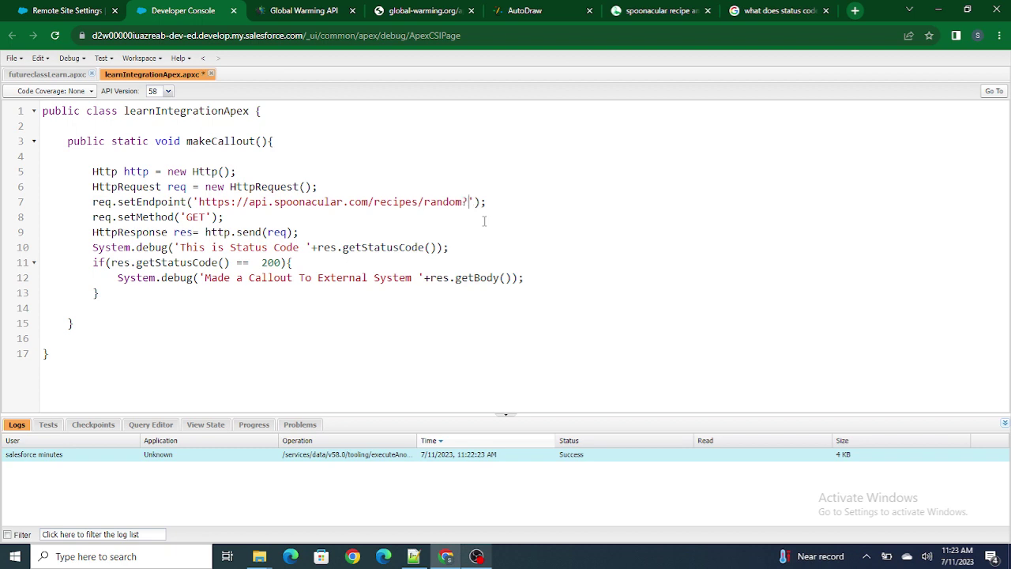
text(apiKey=)
key(ctrl+v)
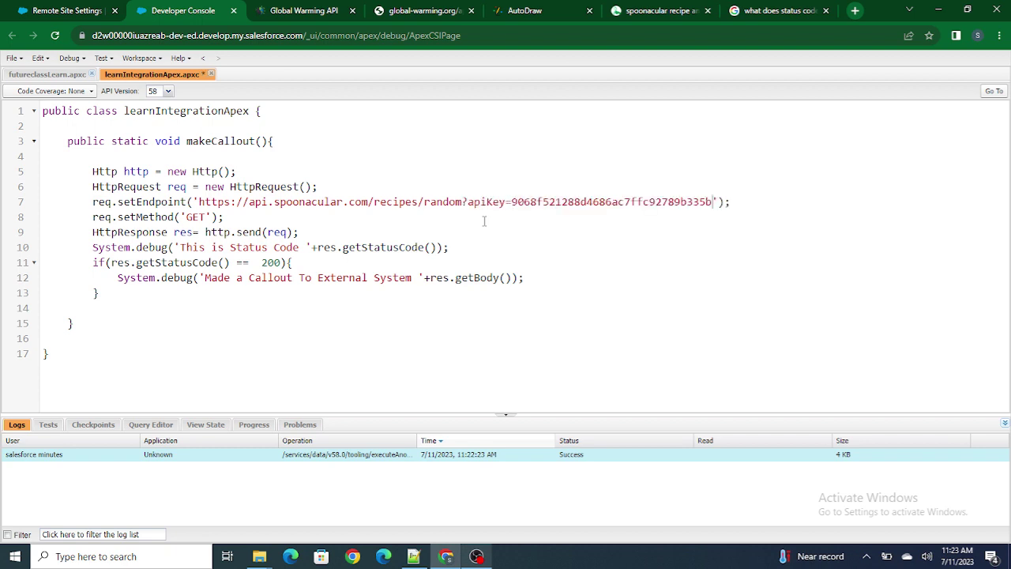
key(ctrl+s)
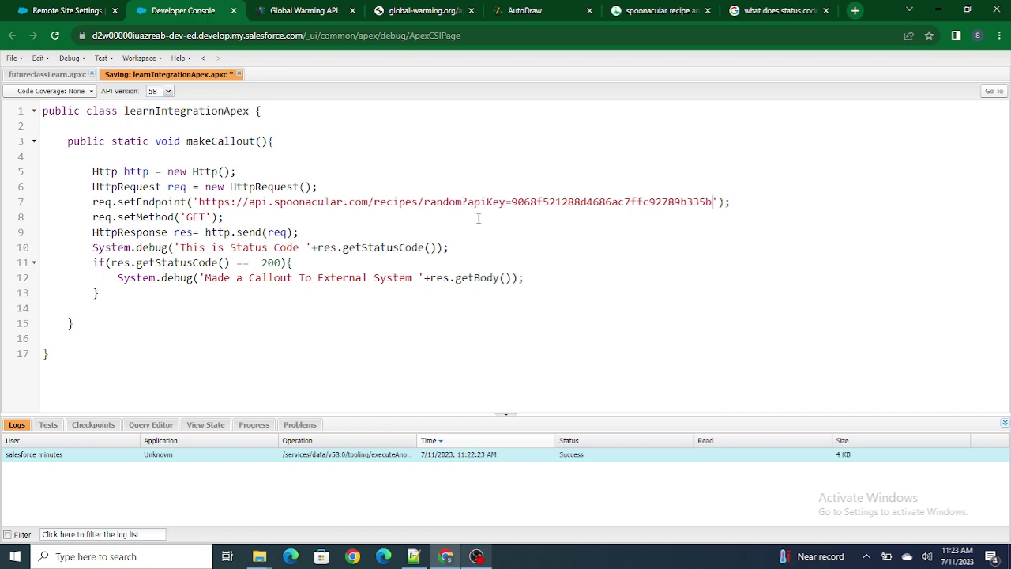
click(79, 60)
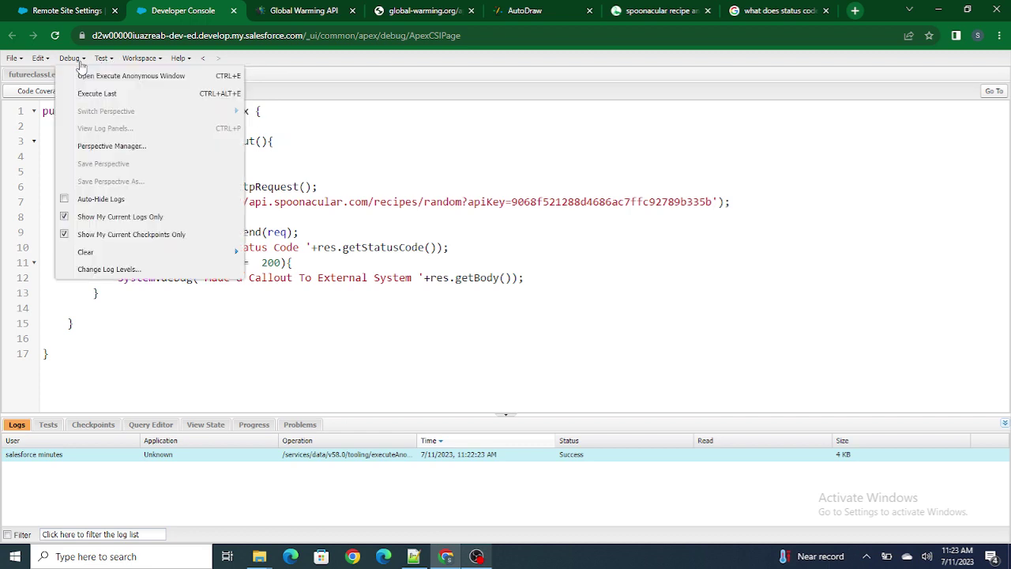
Step: Clear the log panel, rerun the callout via Execute Anonymous, and filter to Debug Only
mouse_move(120, 254)
click(300, 253)
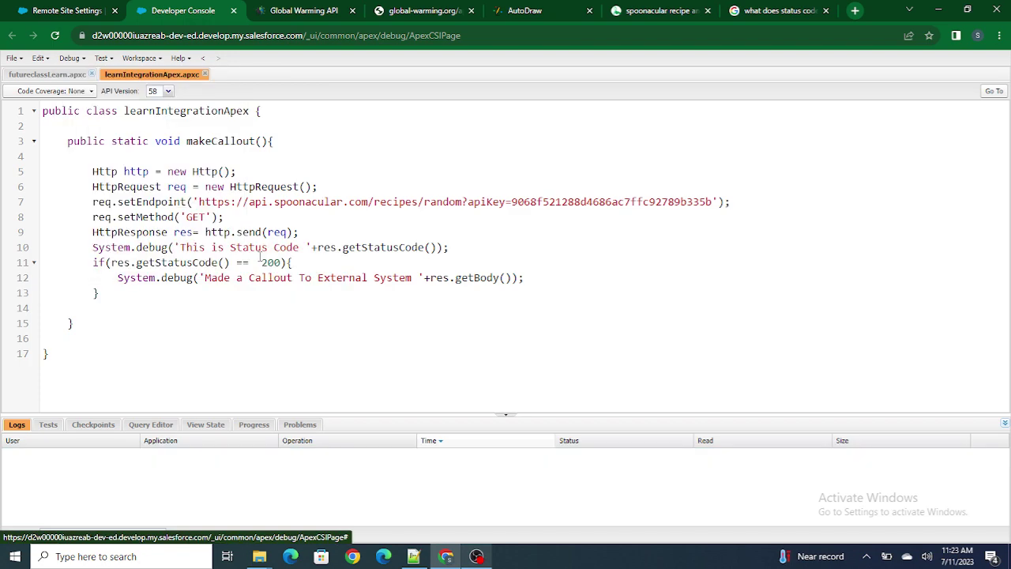
click(70, 59)
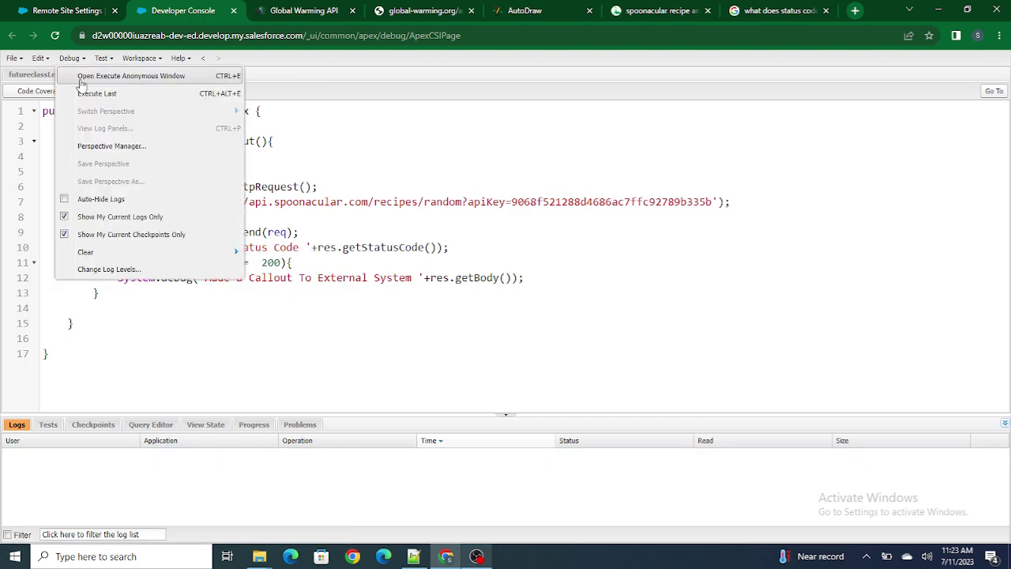
click(95, 74)
click(663, 409)
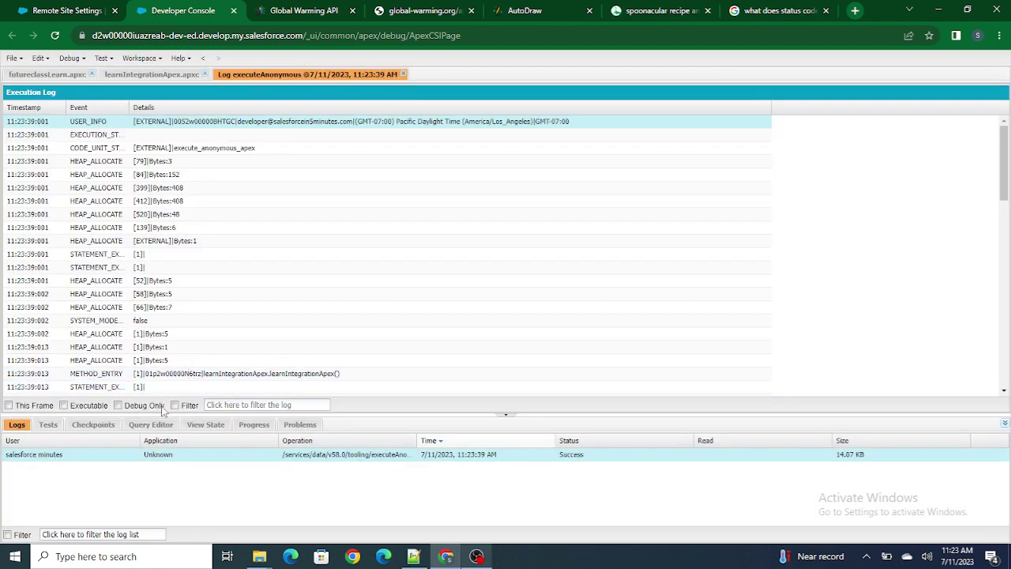
click(158, 405)
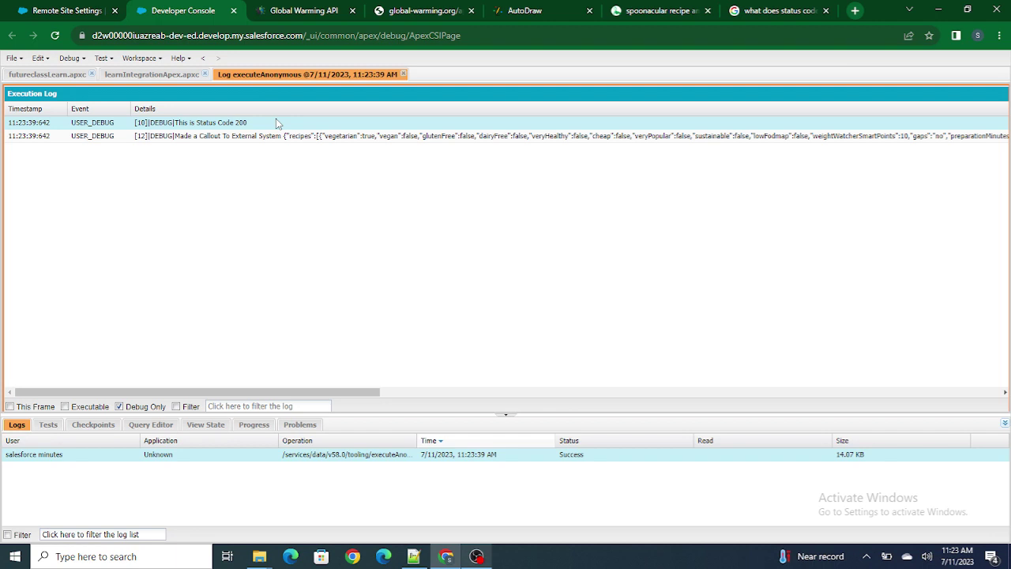
Step: Inspect the full recipe JSON log line with status 200, then close it and the log
double_click(285, 139)
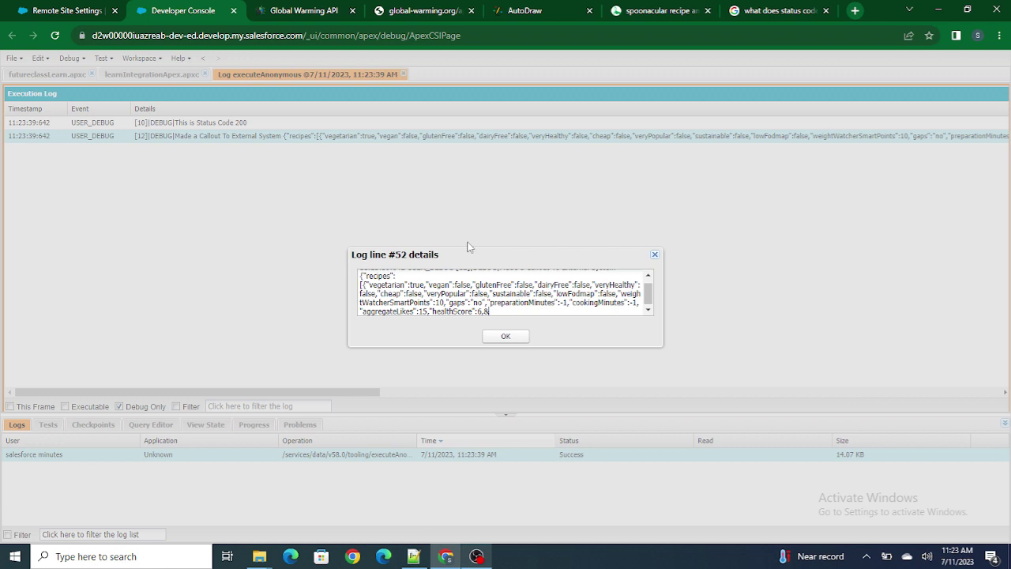
triple_click(540, 293)
click(655, 253)
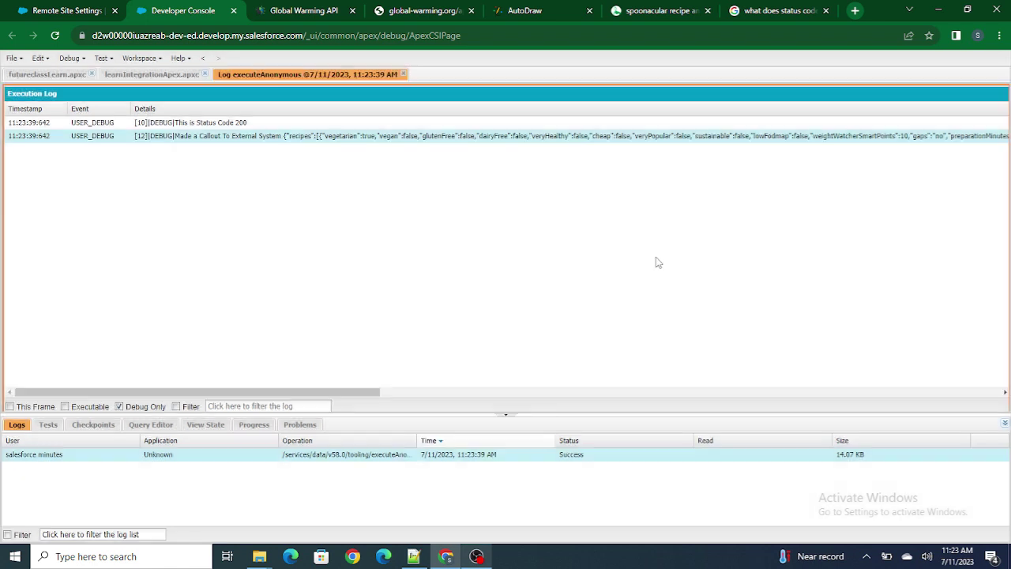
click(402, 74)
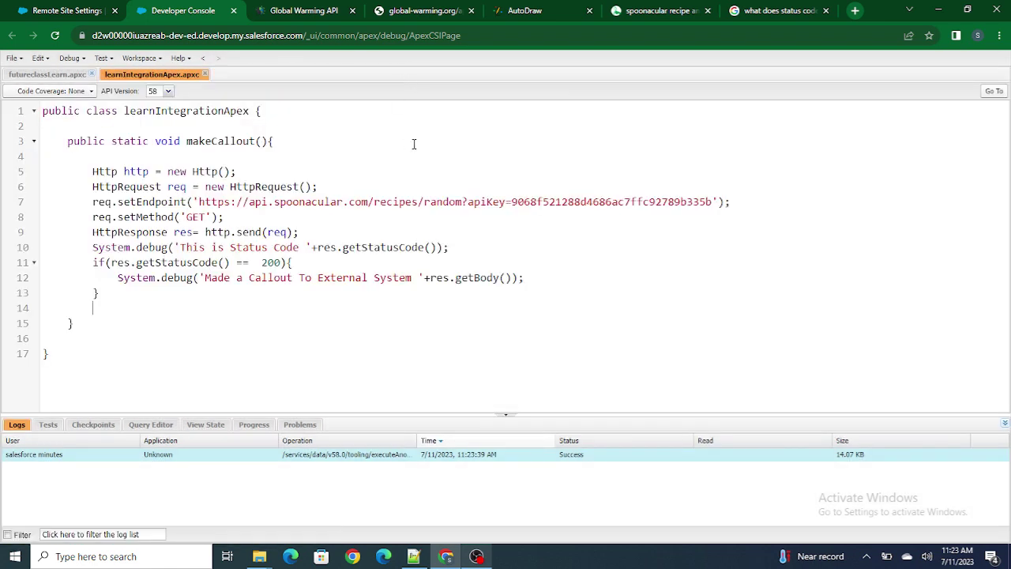
double_click(498, 201)
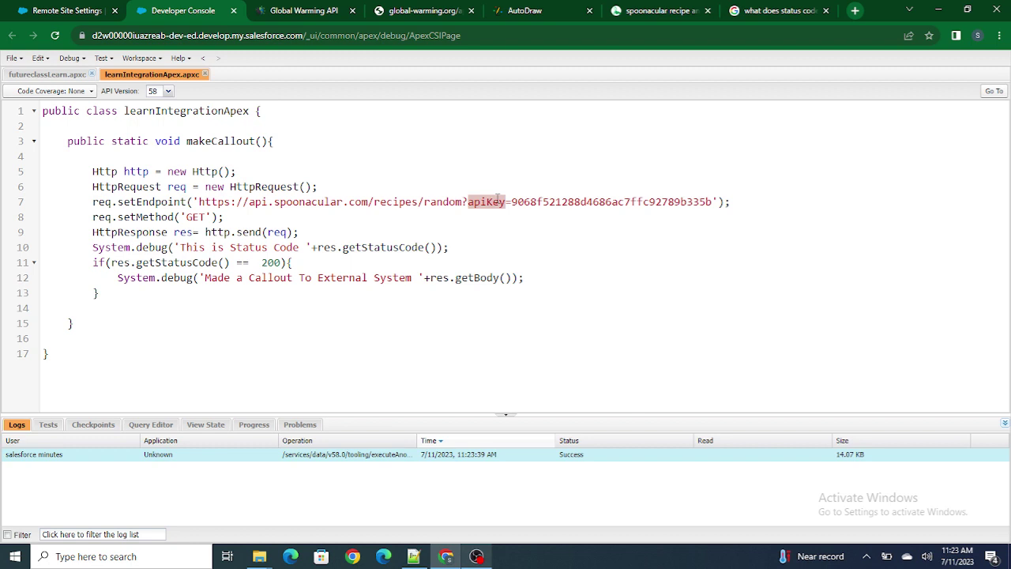